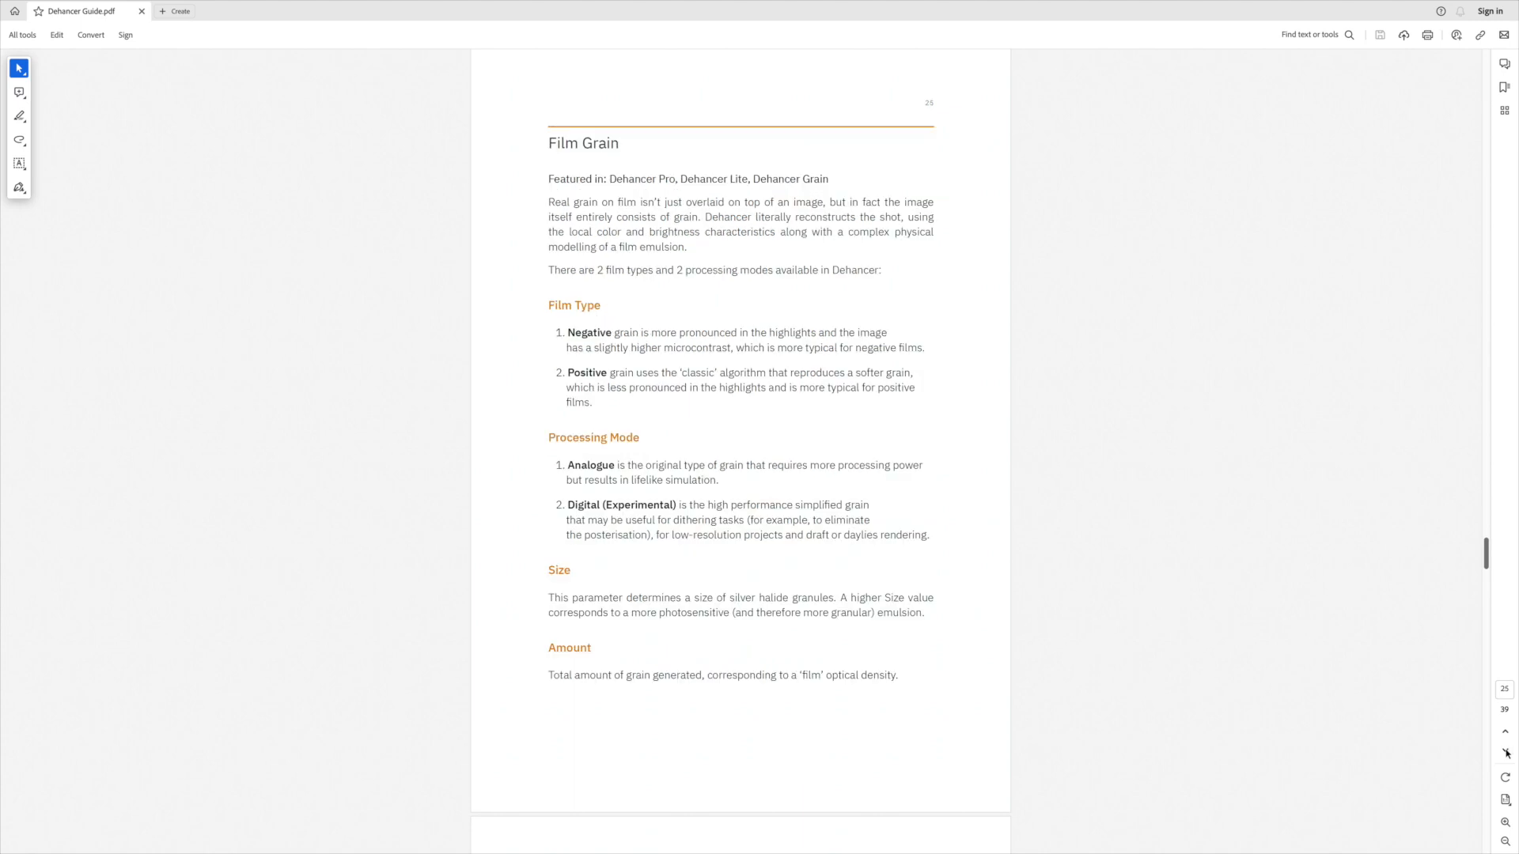
Page through the Dehancer guide from the Film Grain section through the Halation pages.
left_click(1506, 754)
left_click(1506, 753)
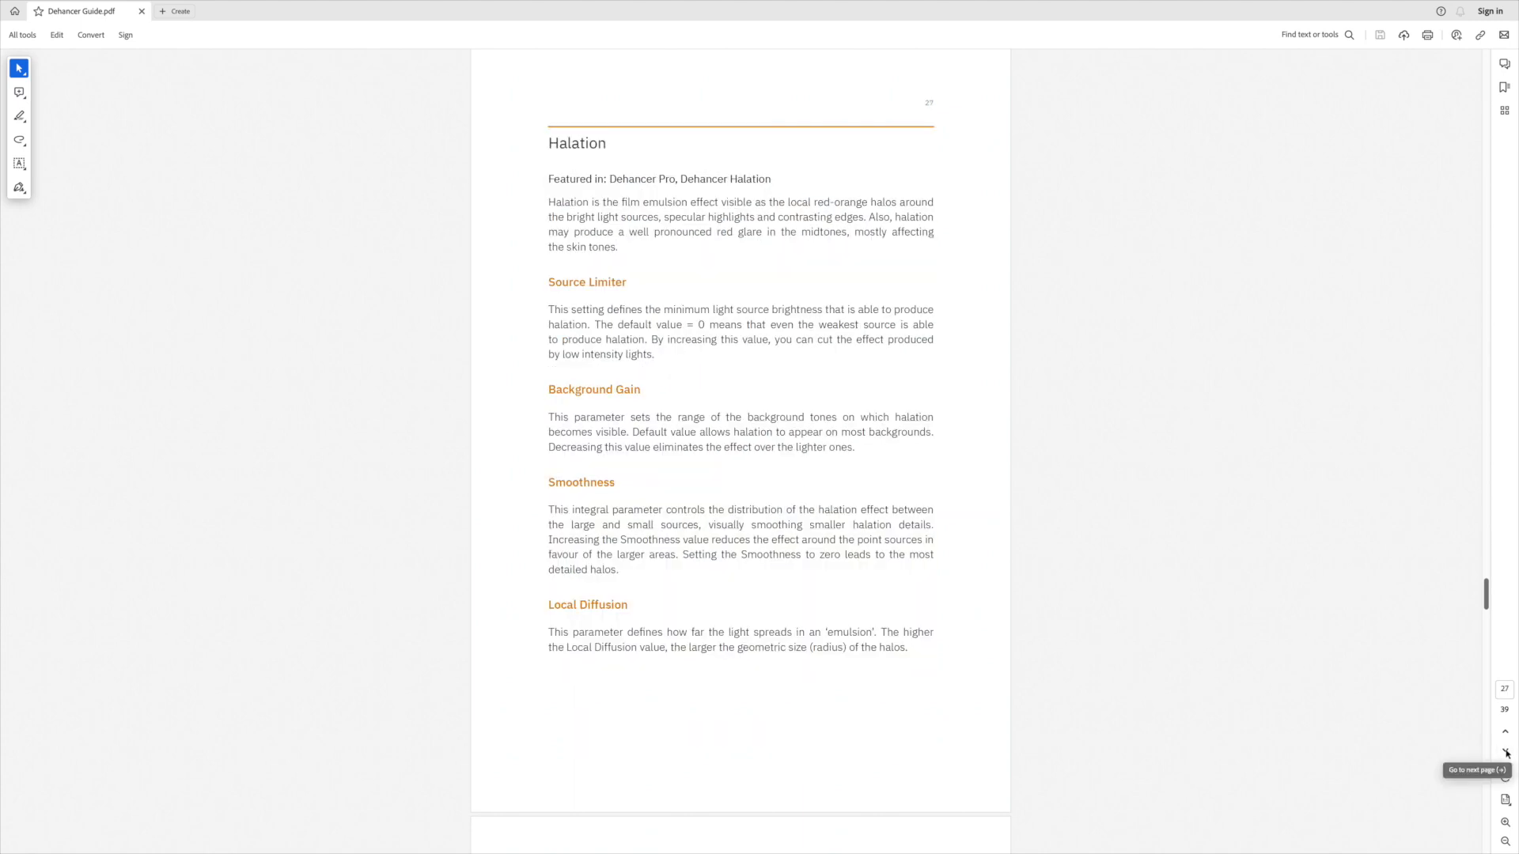
left_click(1506, 754)
left_click(1506, 754)
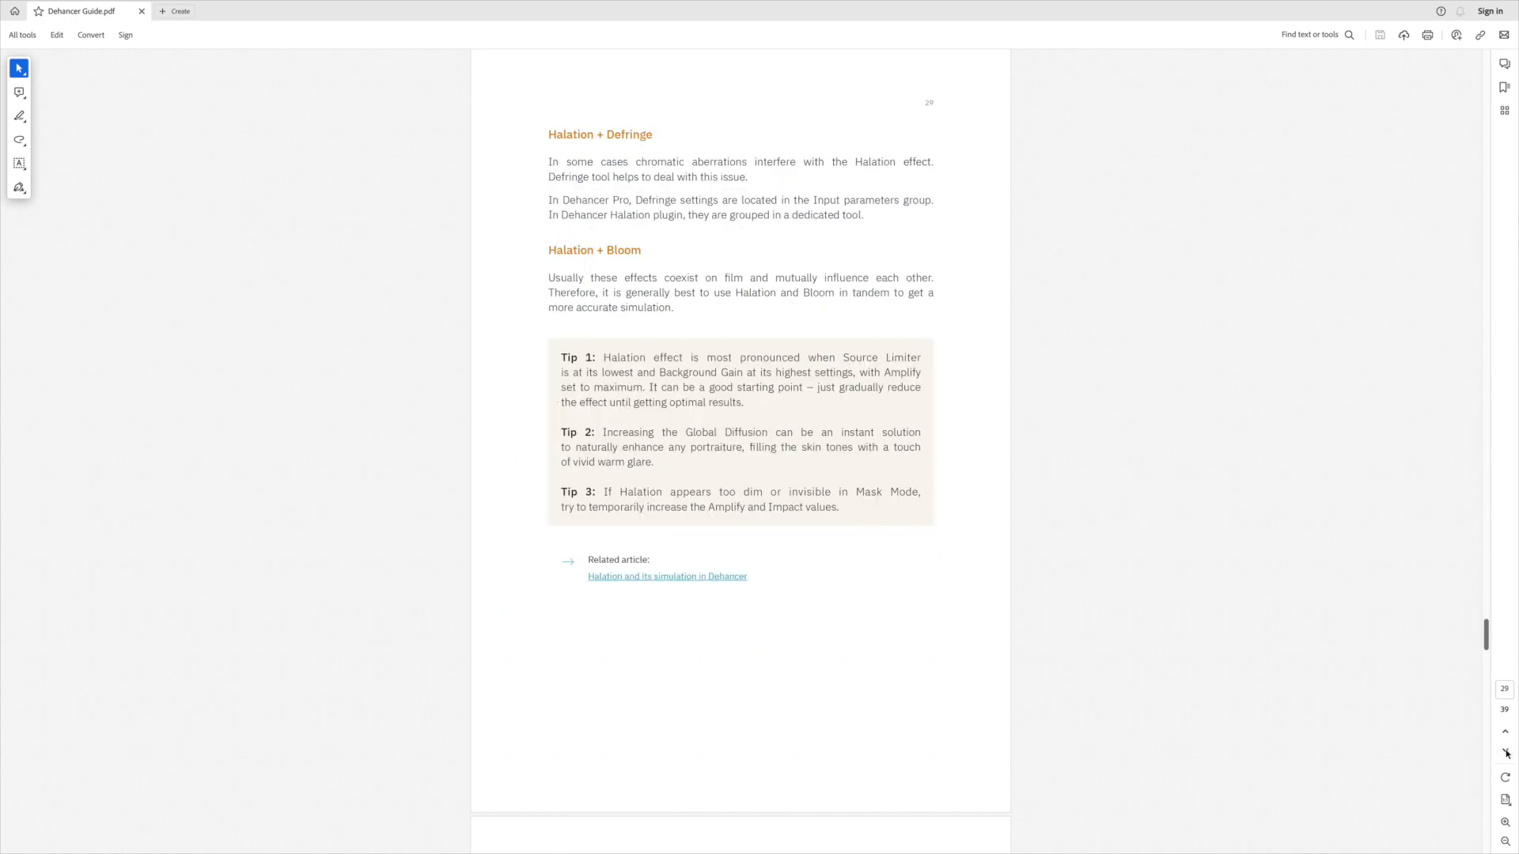
left_click(1506, 754)
left_click(1506, 754)
left_click(1506, 754)
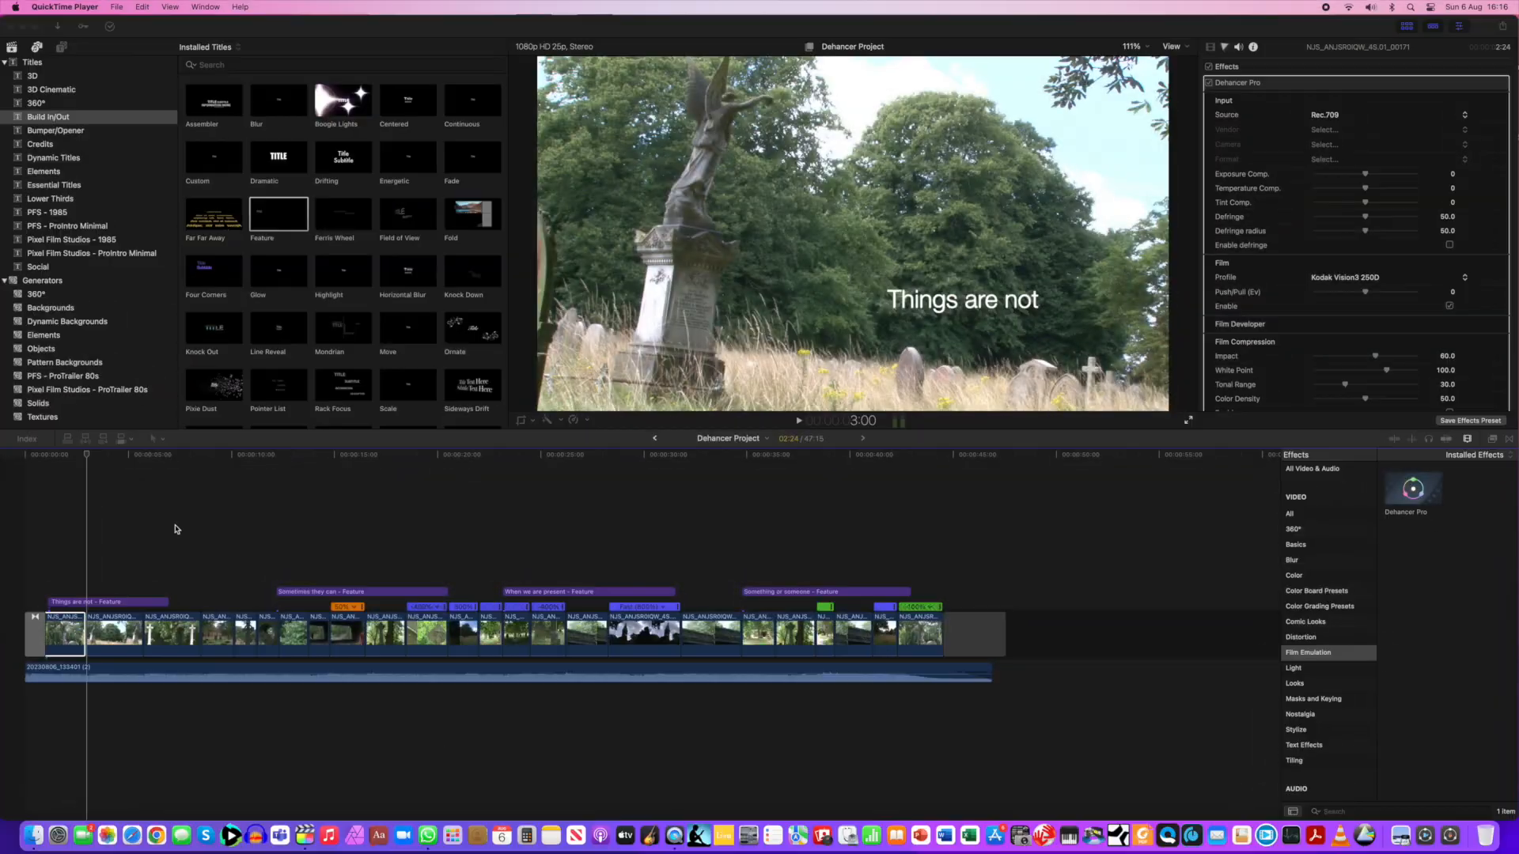
In Final Cut Pro, place the playhead over the second video clip and apply the Dehancer Pro film emulation effect to it.
left_click(89, 458)
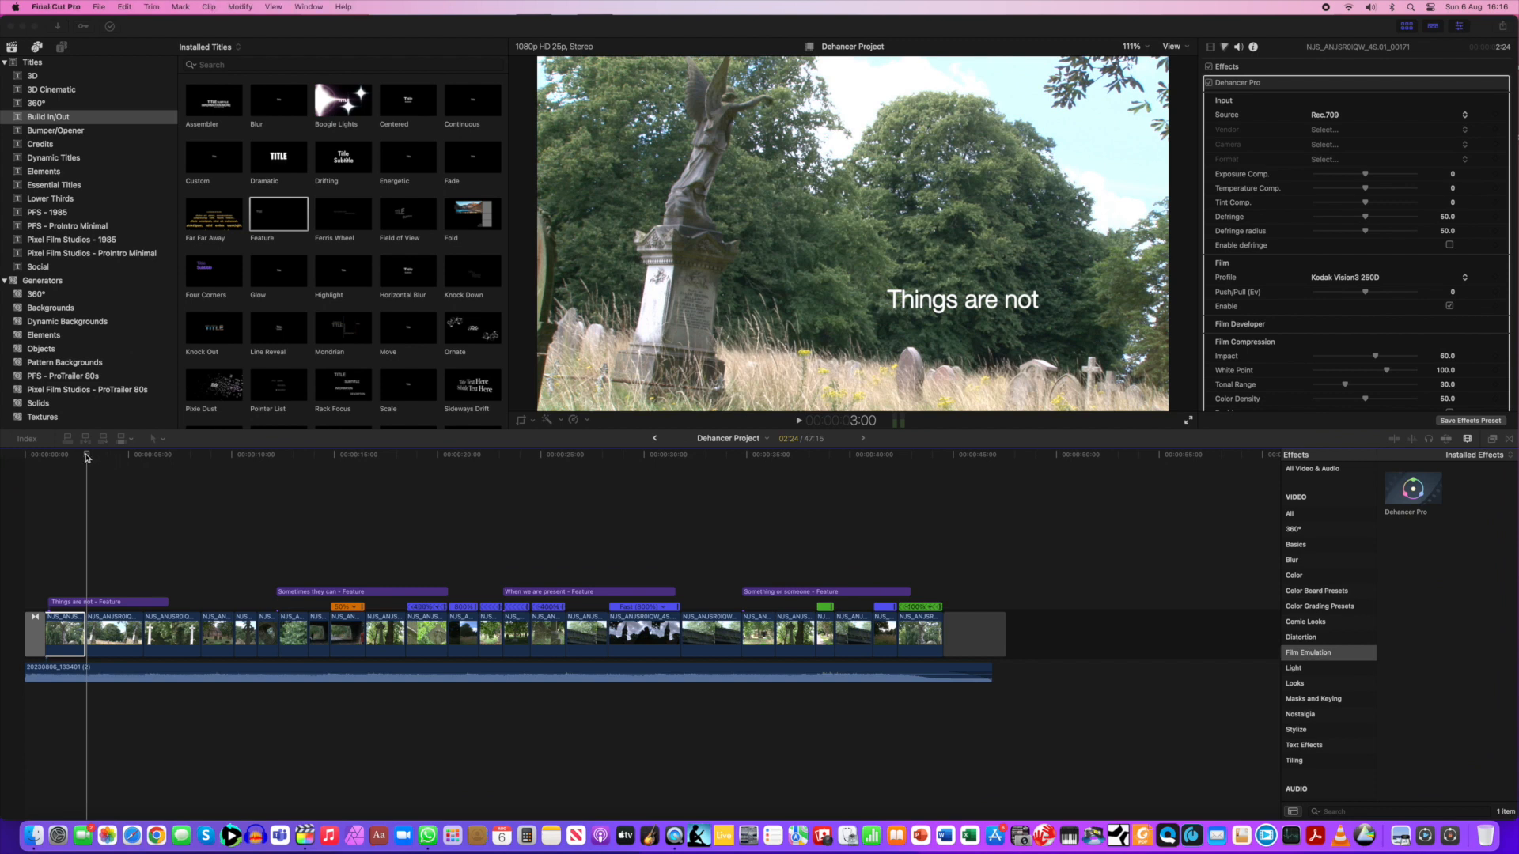
left_click(121, 637)
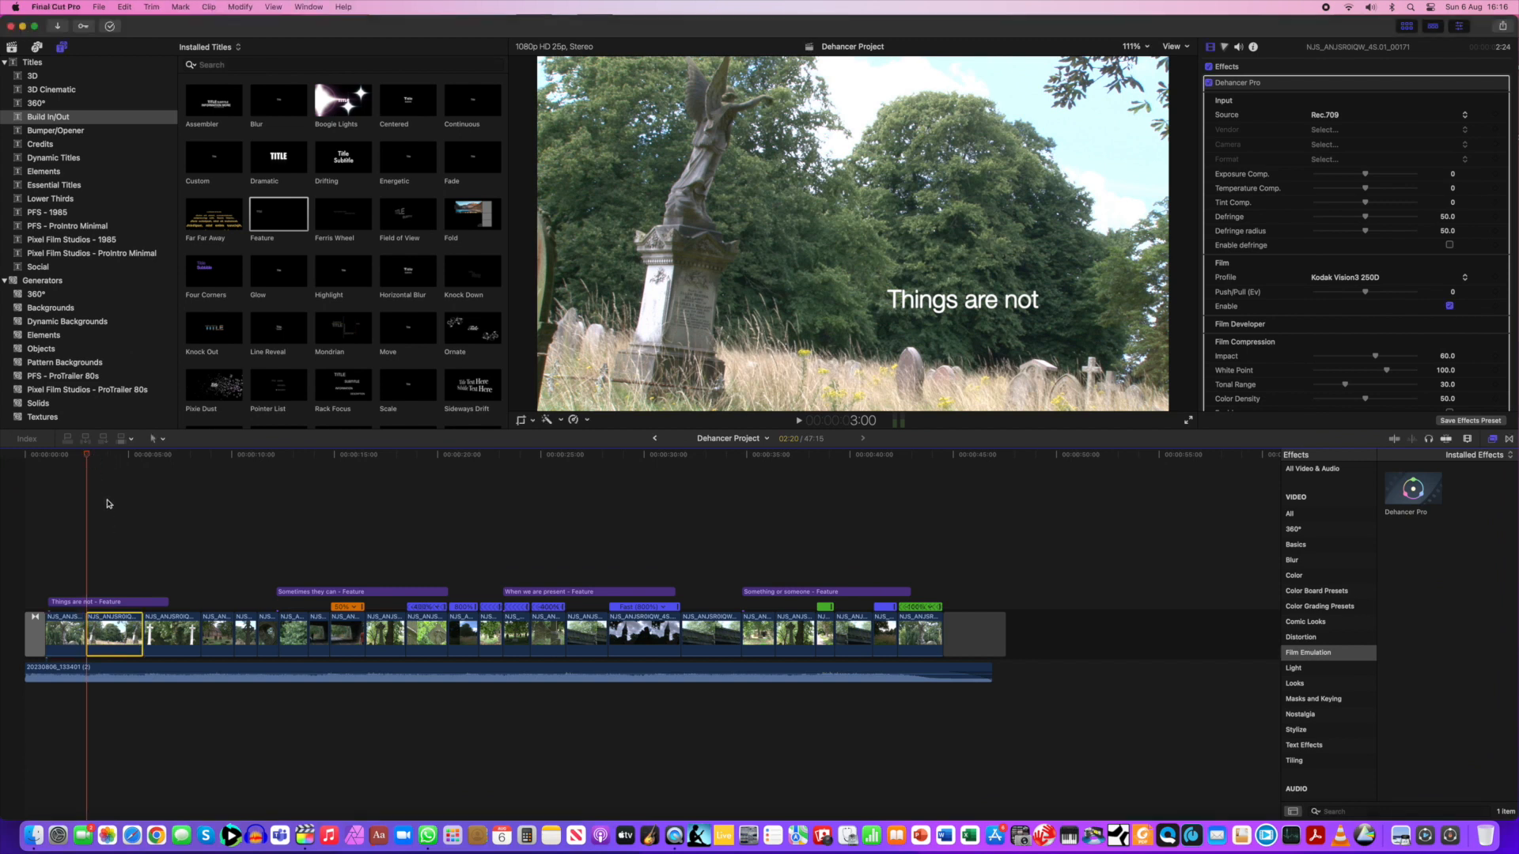
left_click(110, 458)
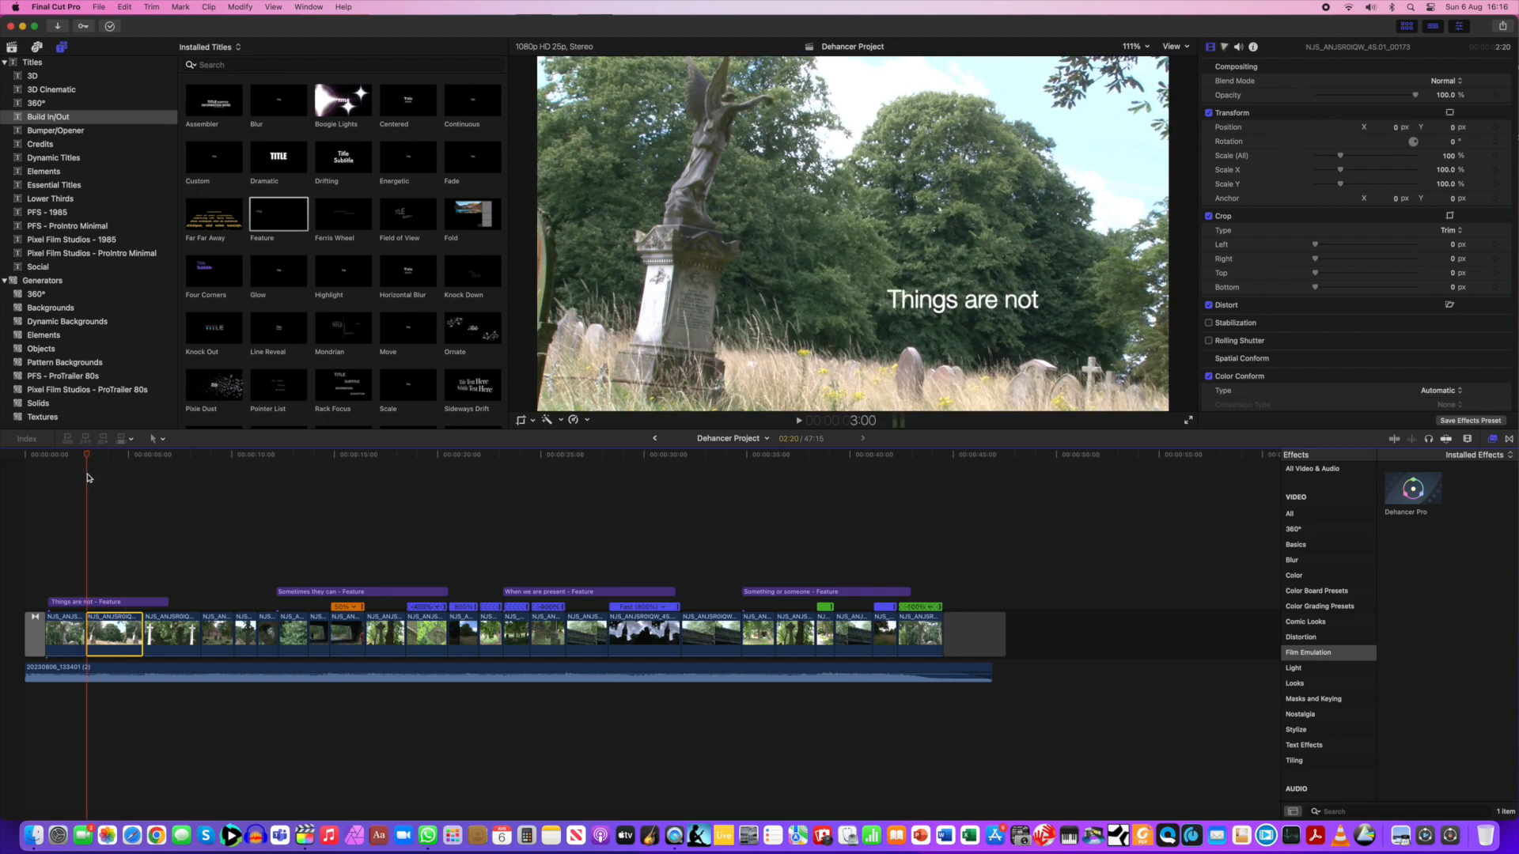
left_click(1508, 439)
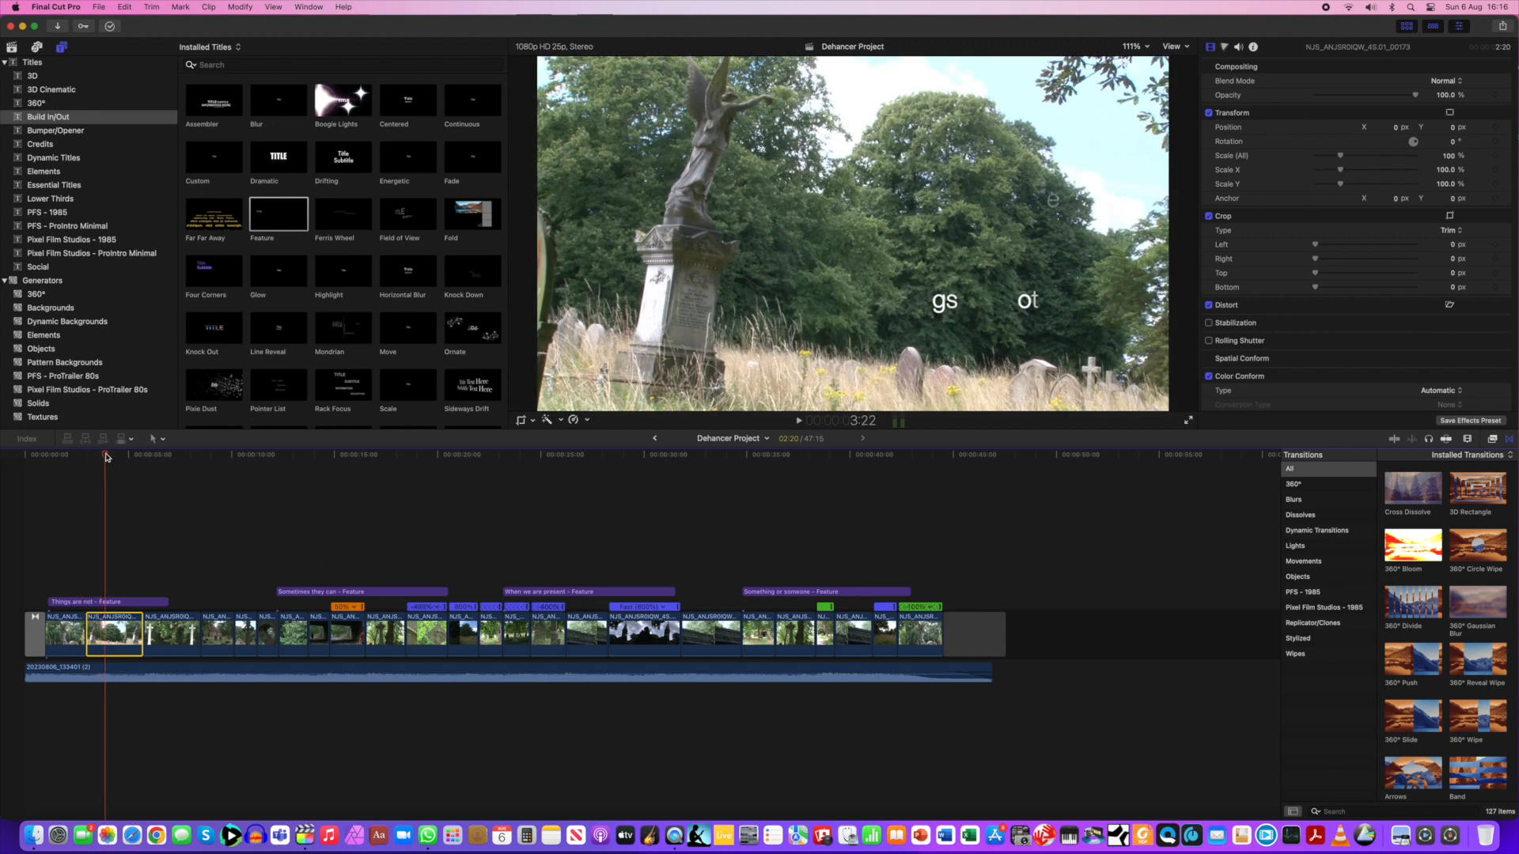
left_click(1491, 441)
left_click(1416, 495)
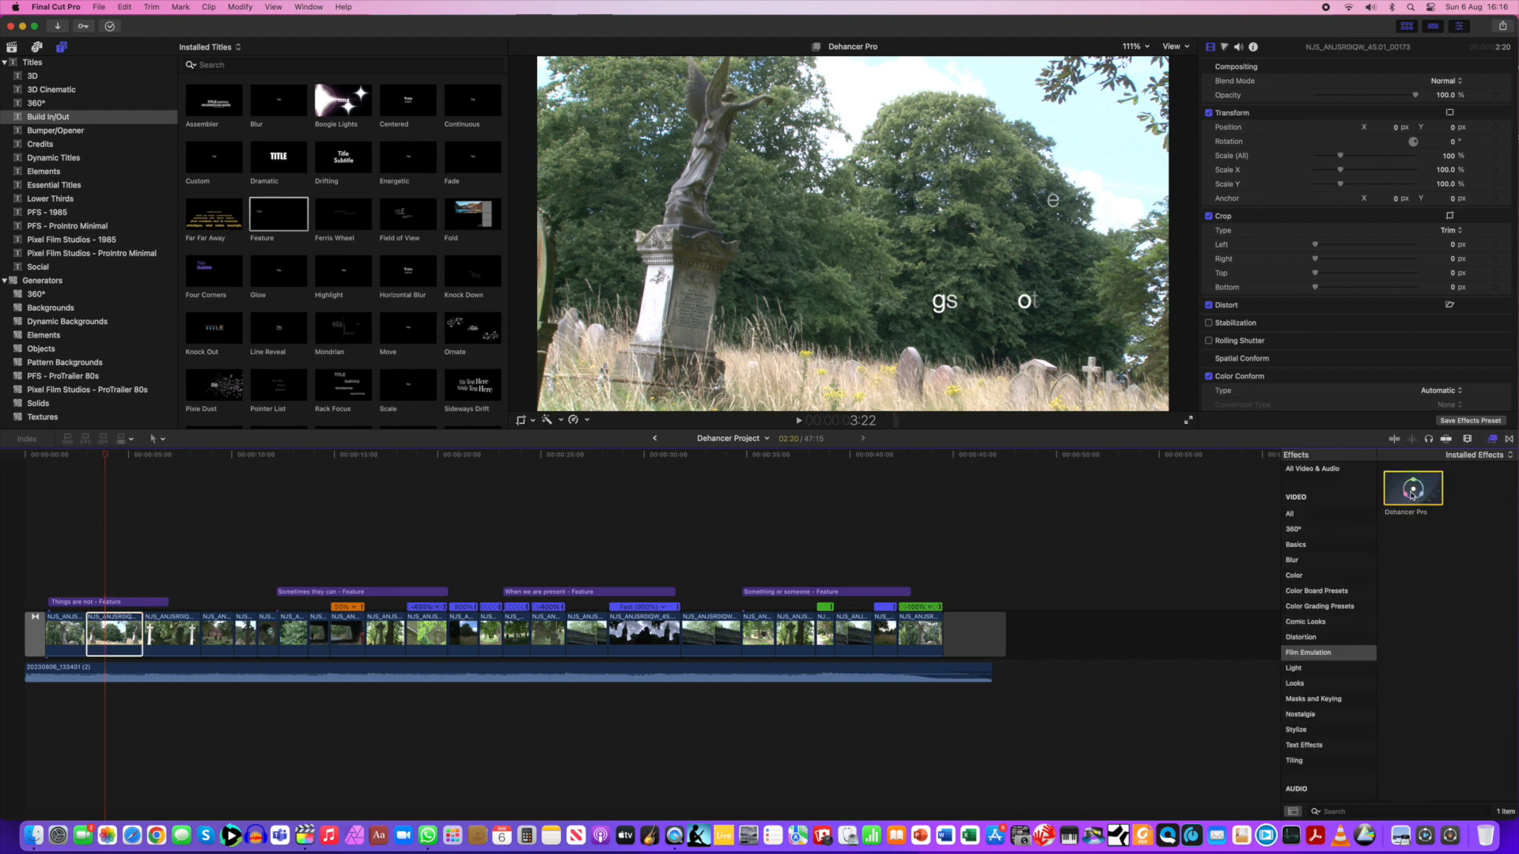
left_click_drag(1415, 495, 128, 638)
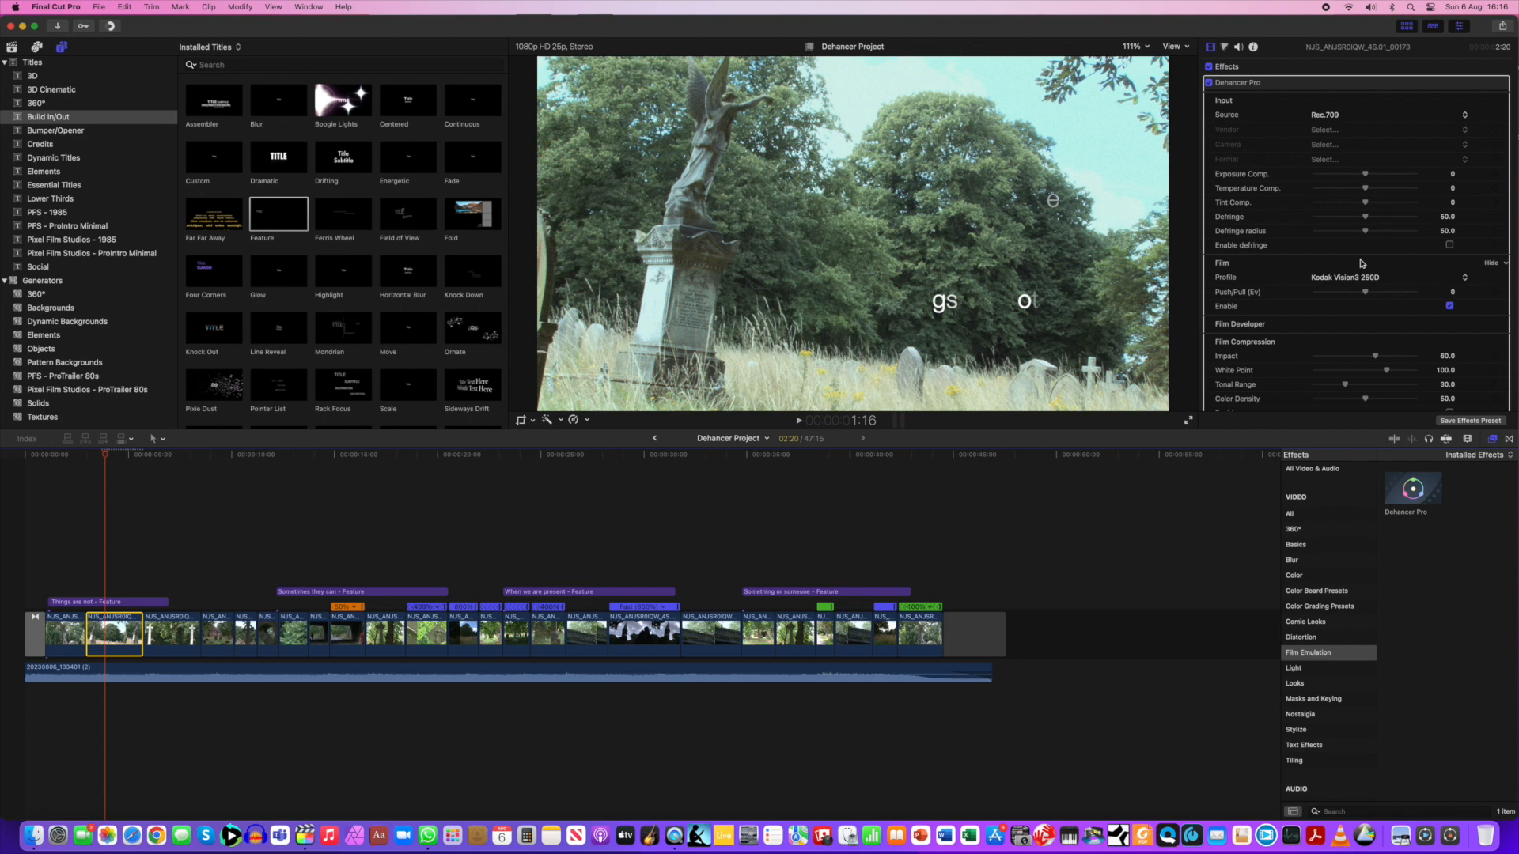
Try the Kodak Vision3 200T, Kodak Pro Image 100 and ORWO Chrom UT21 Daylight (Exp. 1992) film profiles, previewing the second clip at different frames.
left_click(1465, 278)
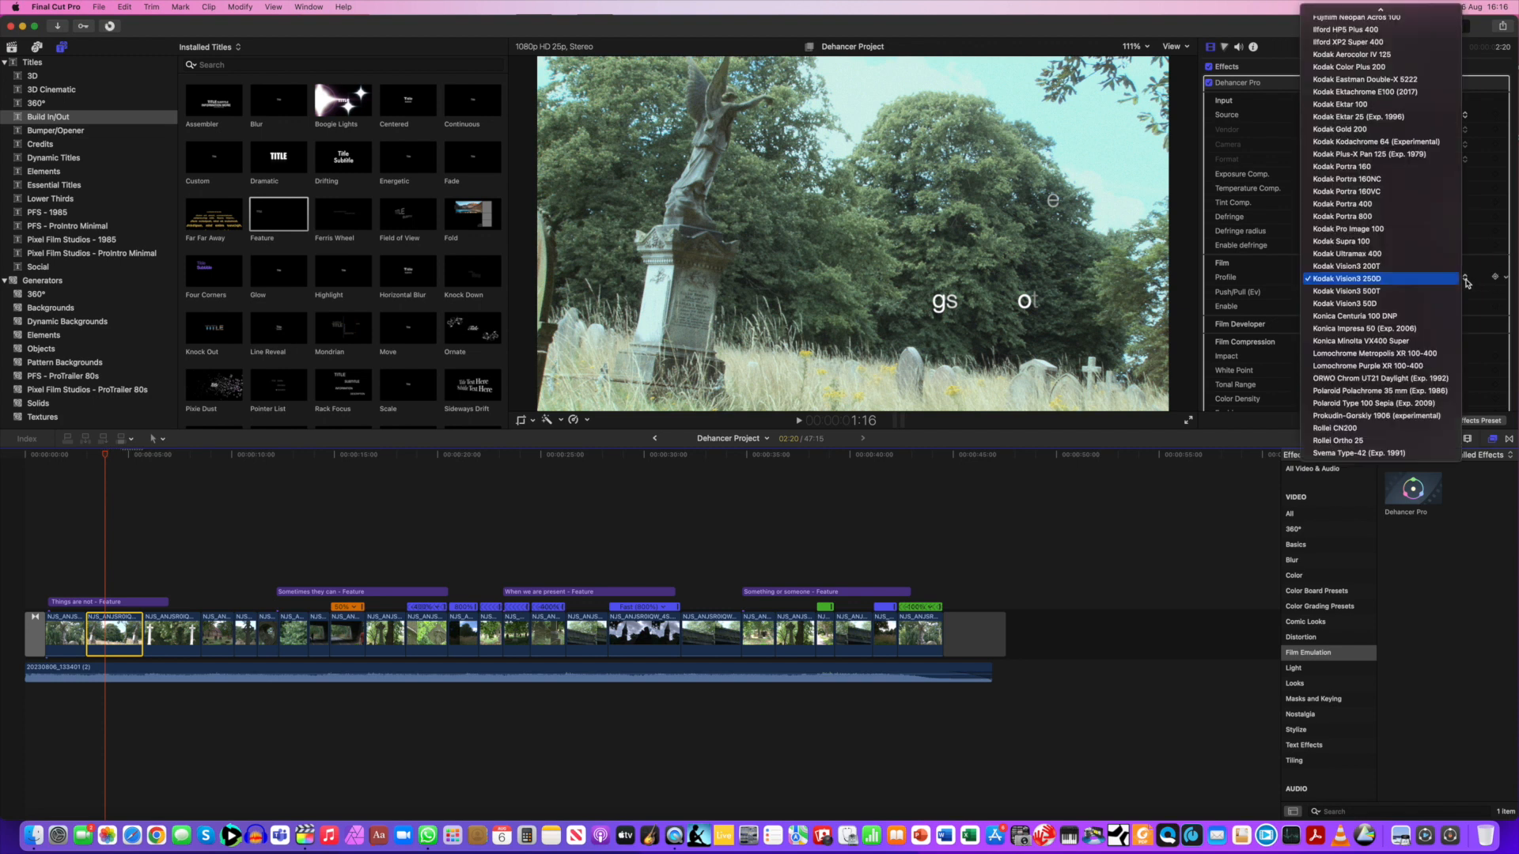
left_click(1400, 268)
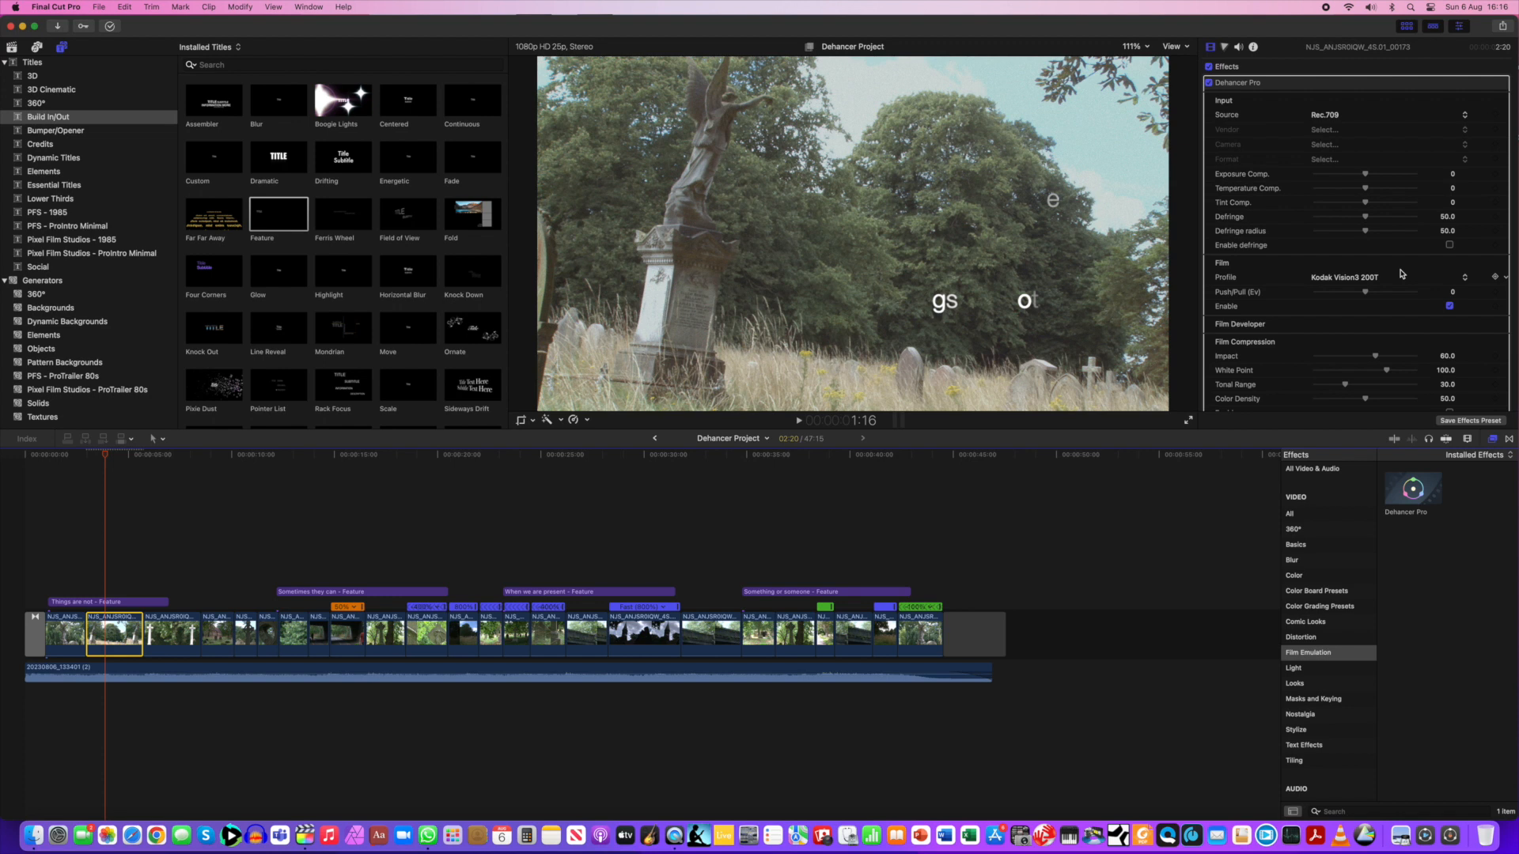
left_click(1465, 278)
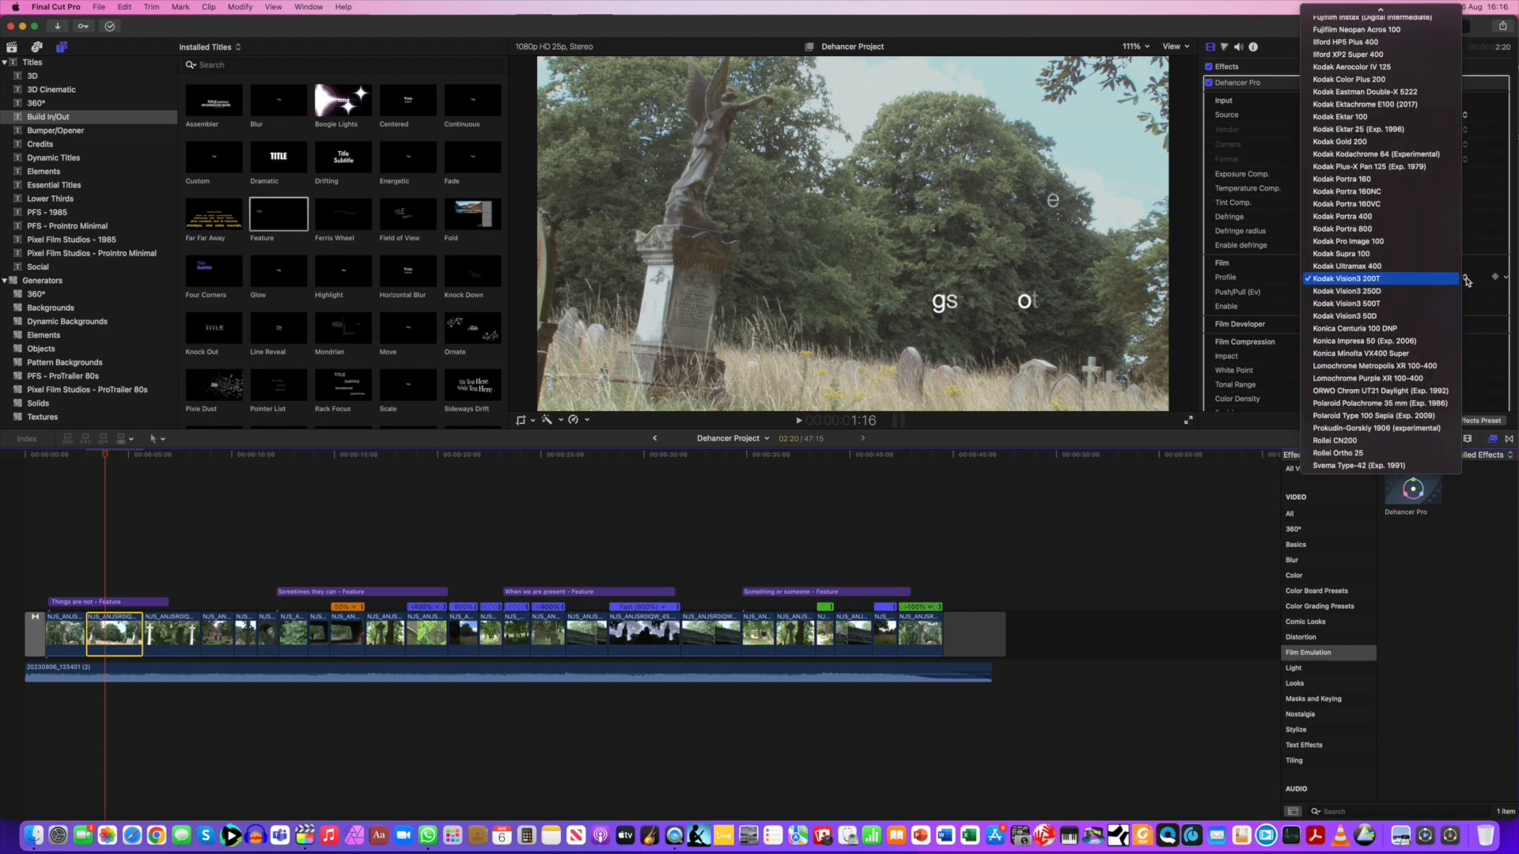
left_click(1348, 243)
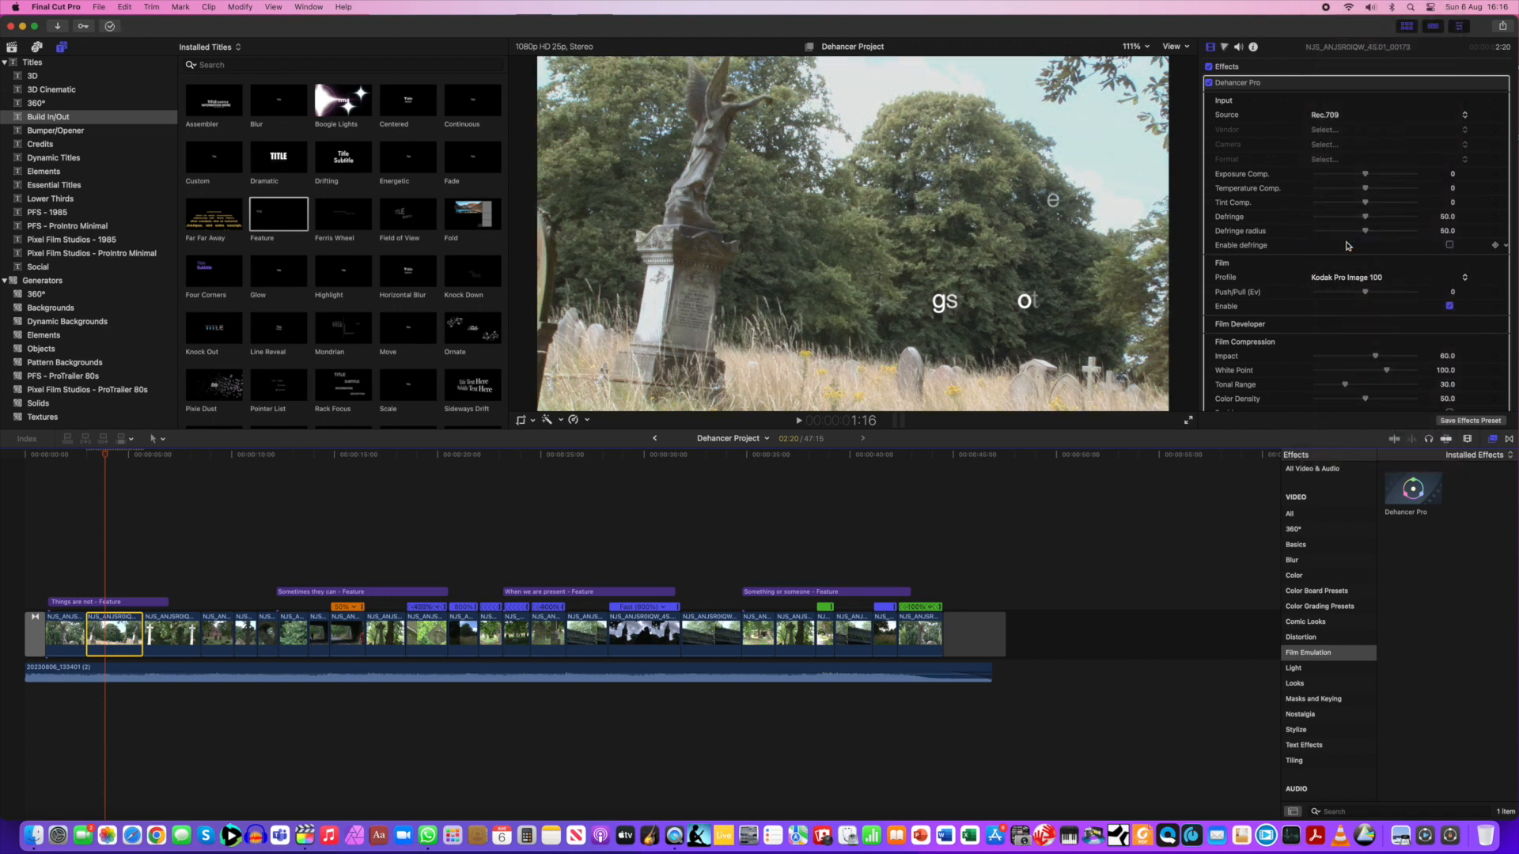
mouse_move(104, 457)
left_mouse_down()
mouse_move(131, 458)
mouse_move(110, 457)
left_mouse_up()
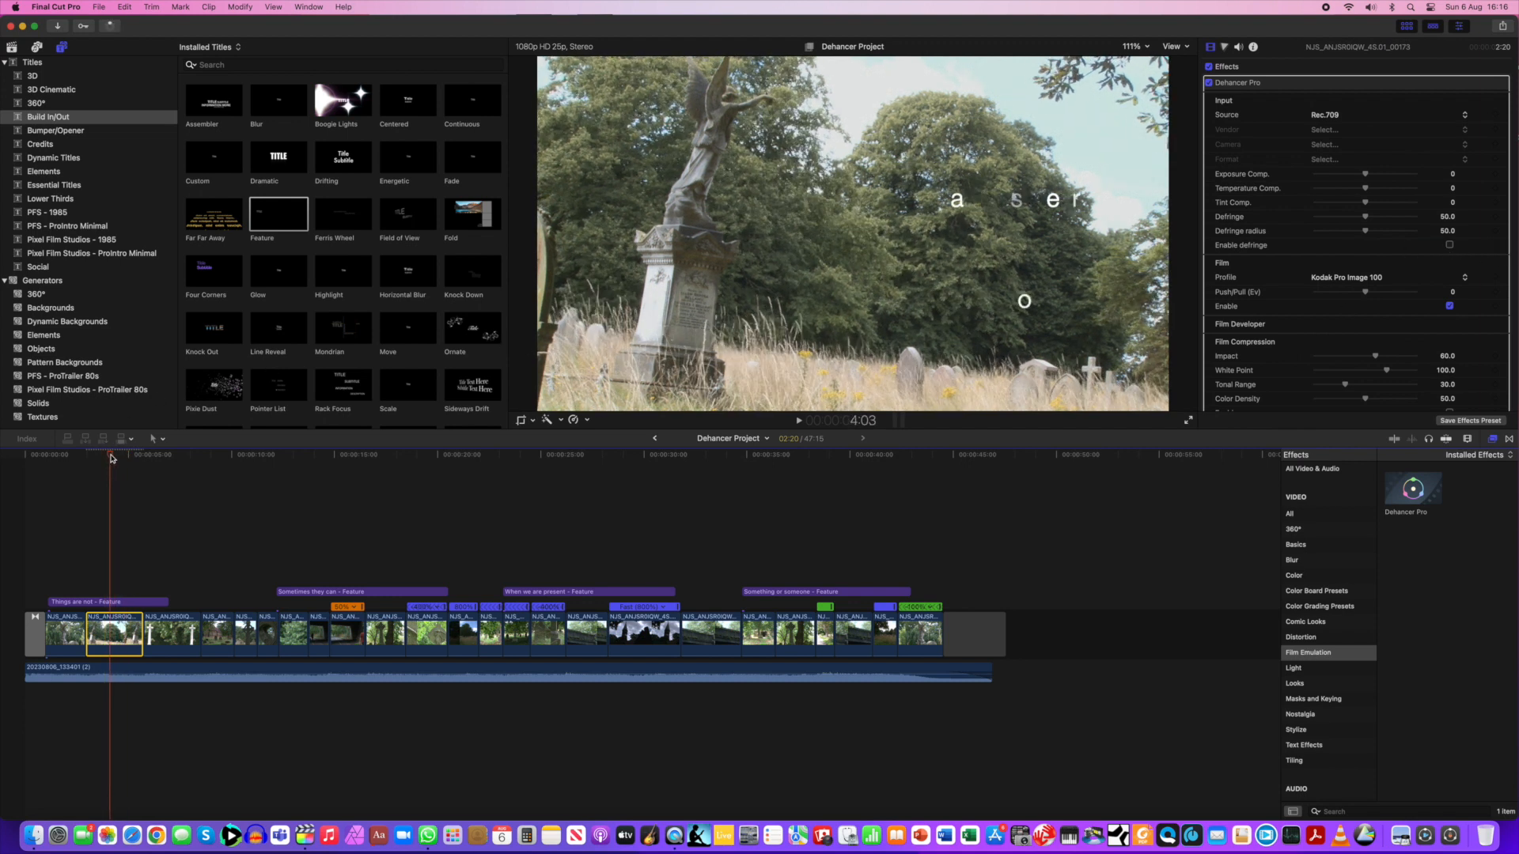
left_click(1466, 281)
left_click(1361, 428)
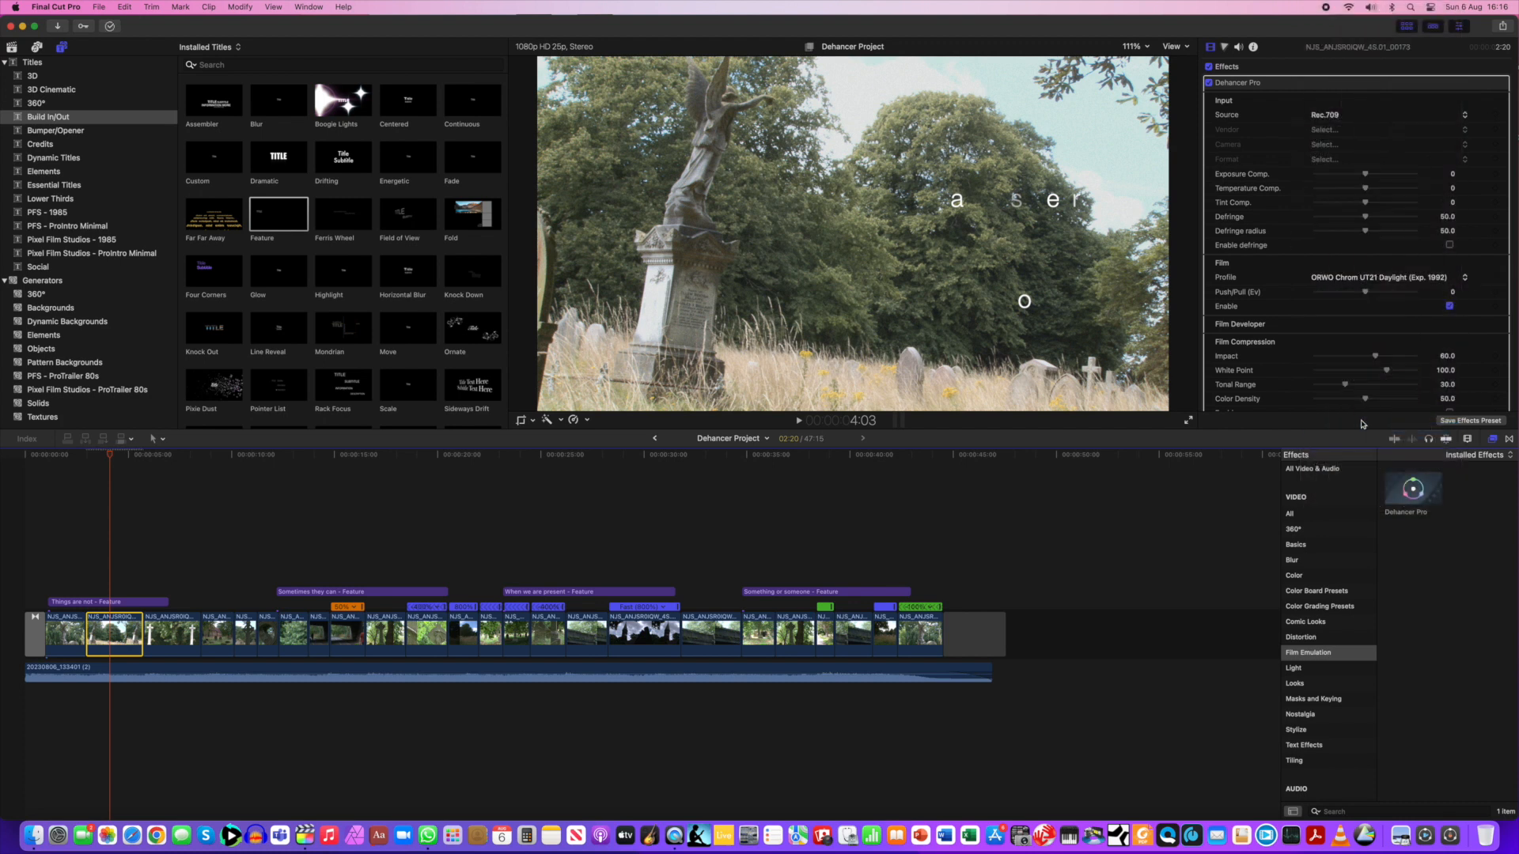
mouse_move(115, 457)
left_mouse_down()
mouse_move(95, 457)
mouse_move(132, 456)
mouse_move(116, 457)
left_mouse_up()
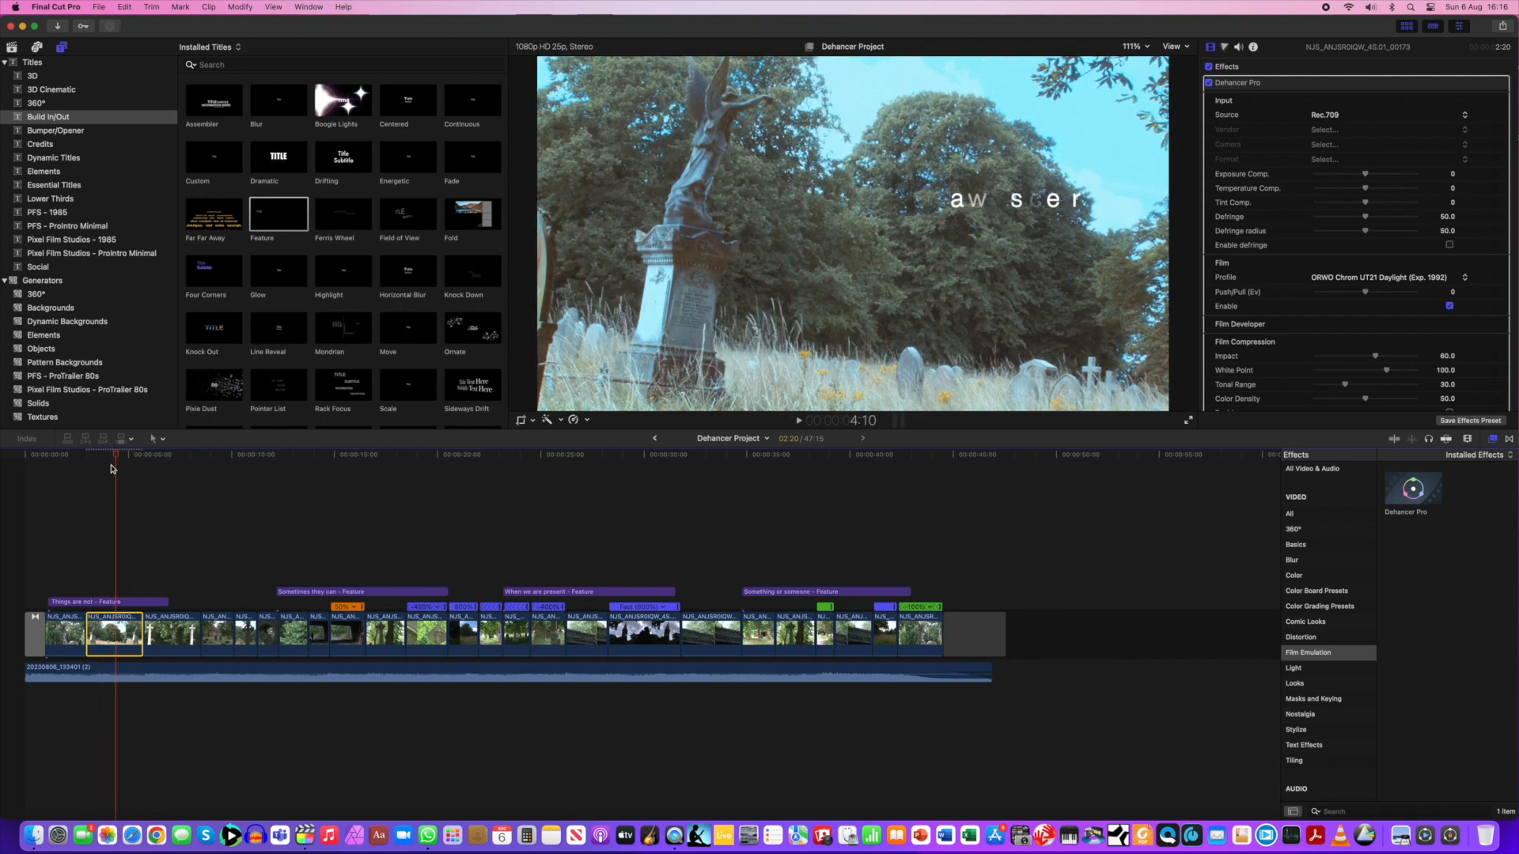
Set the film profile to Kodak Vision3 250D and compare the clip with the Dehancer Pro effect off and on.
left_click(1465, 280)
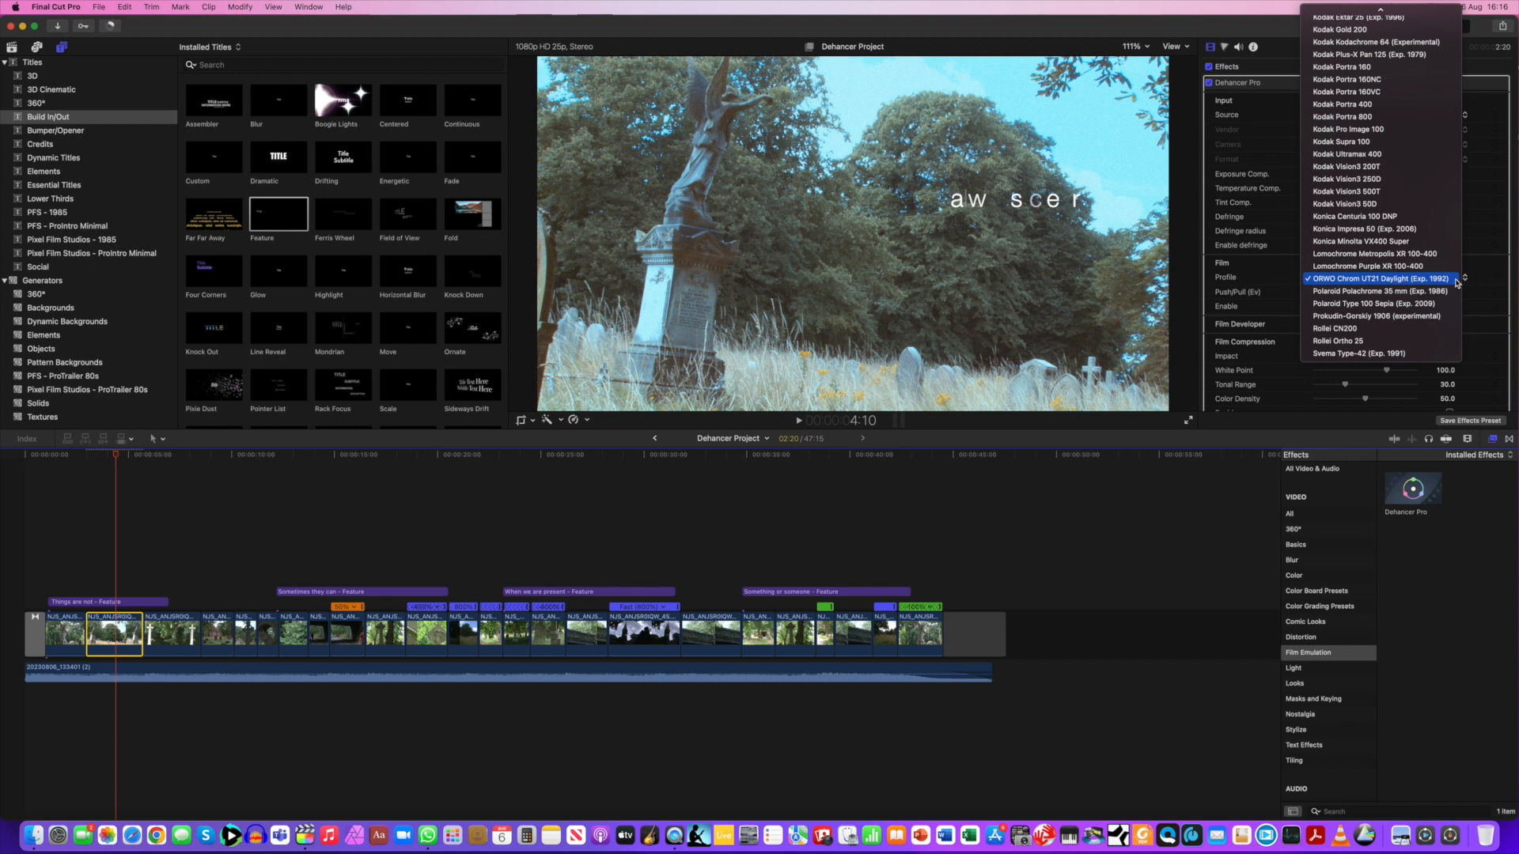
left_click(1383, 179)
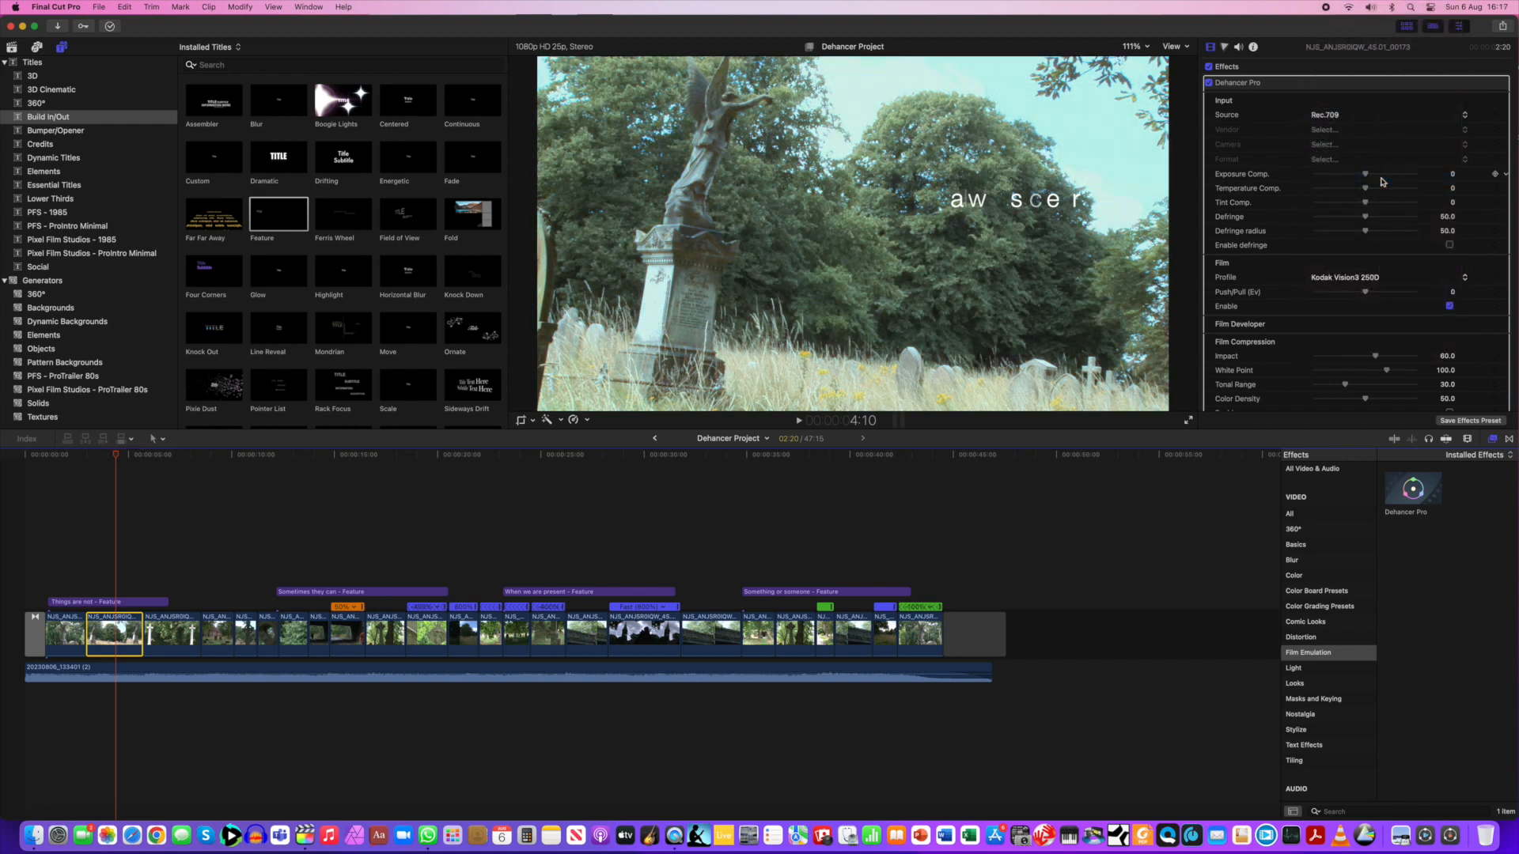
mouse_move(111, 453)
left_mouse_down()
mouse_move(90, 455)
mouse_move(96, 470)
mouse_move(126, 470)
left_mouse_up()
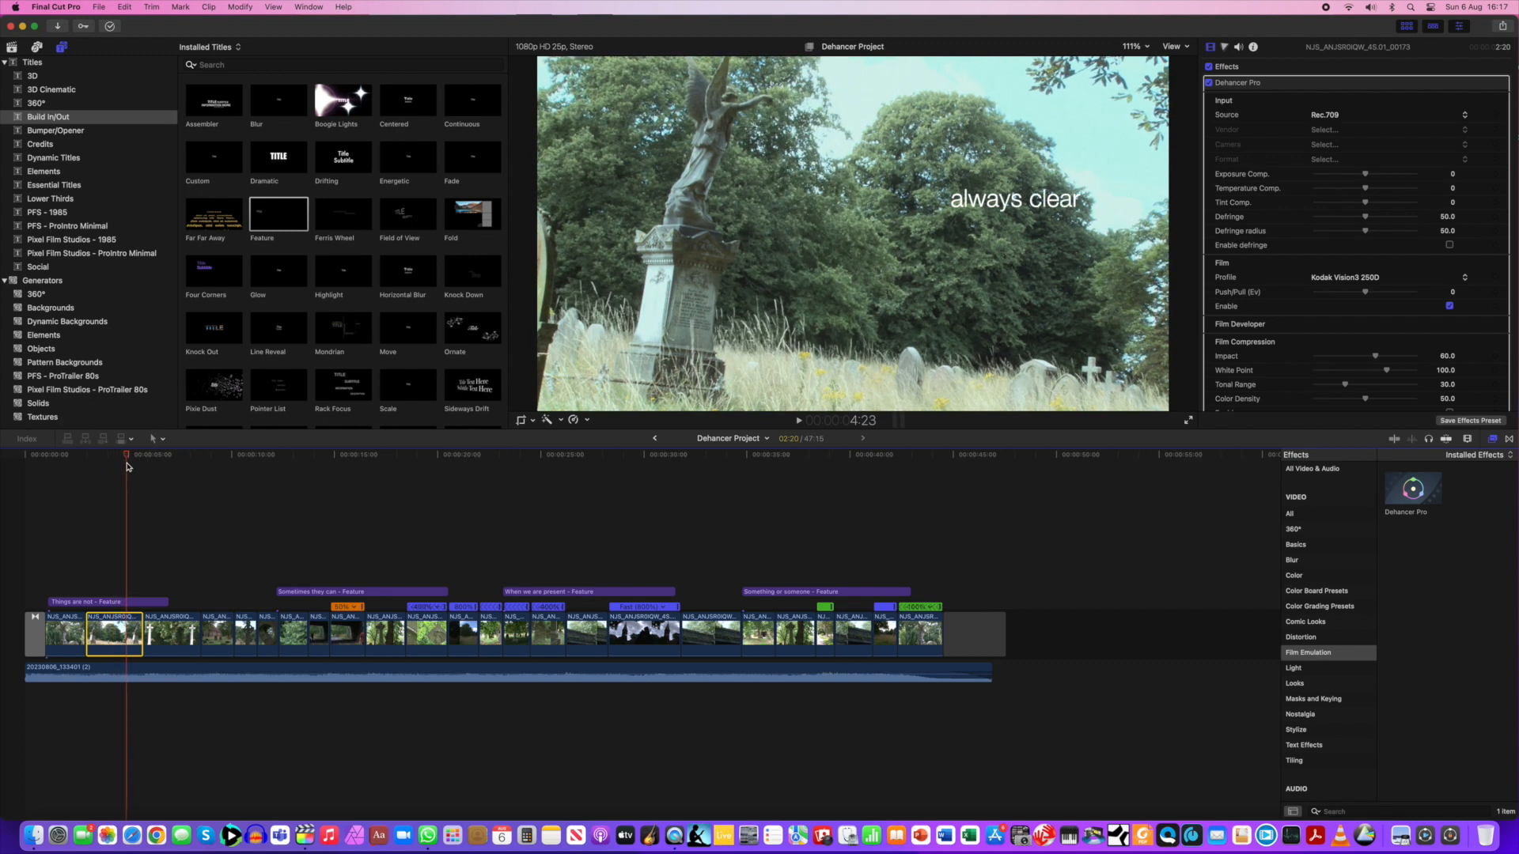
left_click(1209, 83)
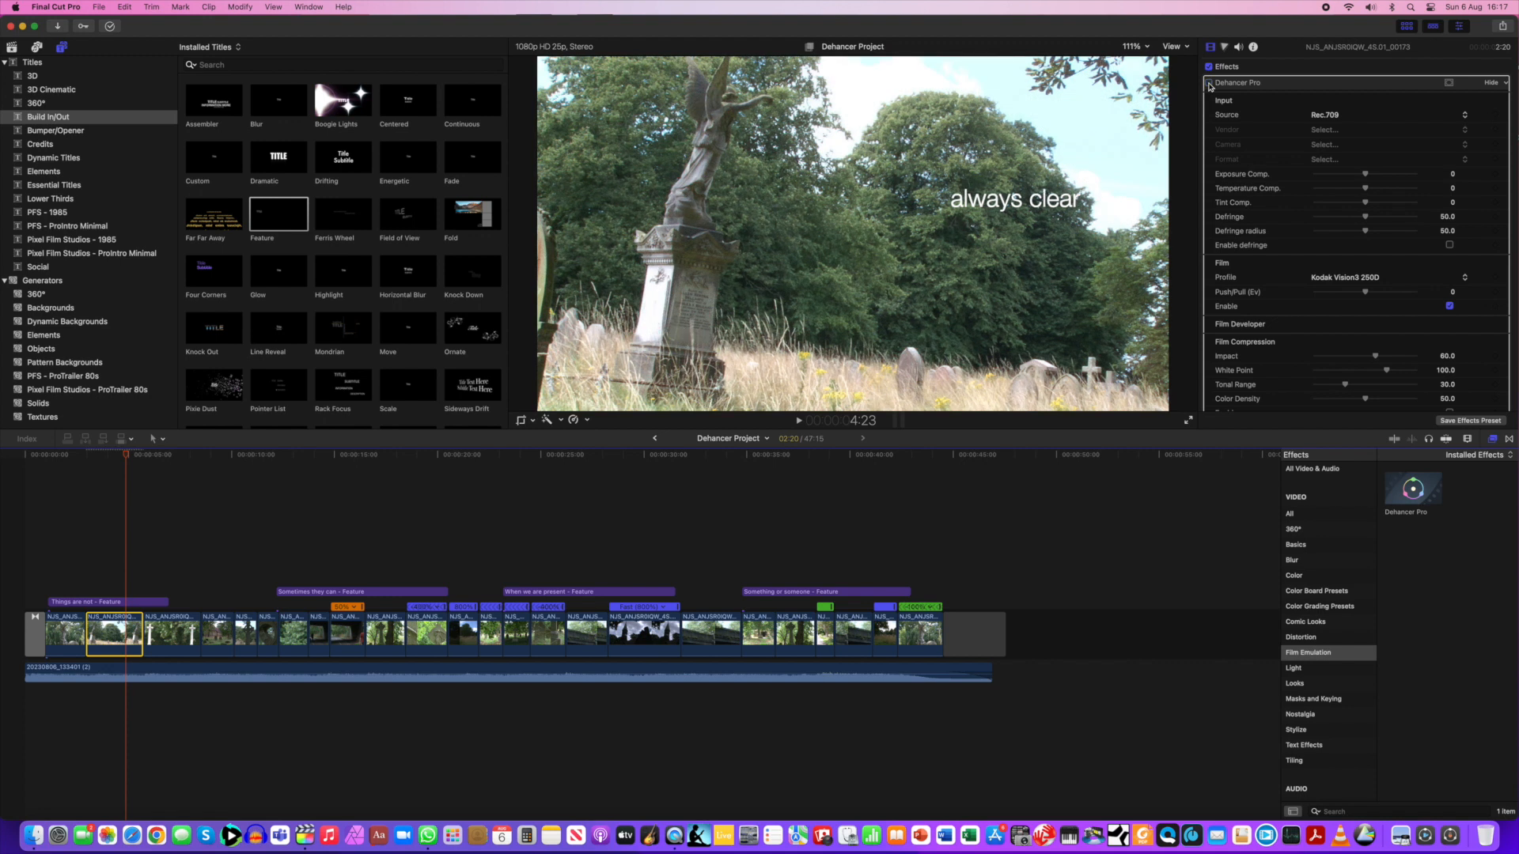
left_click(1209, 84)
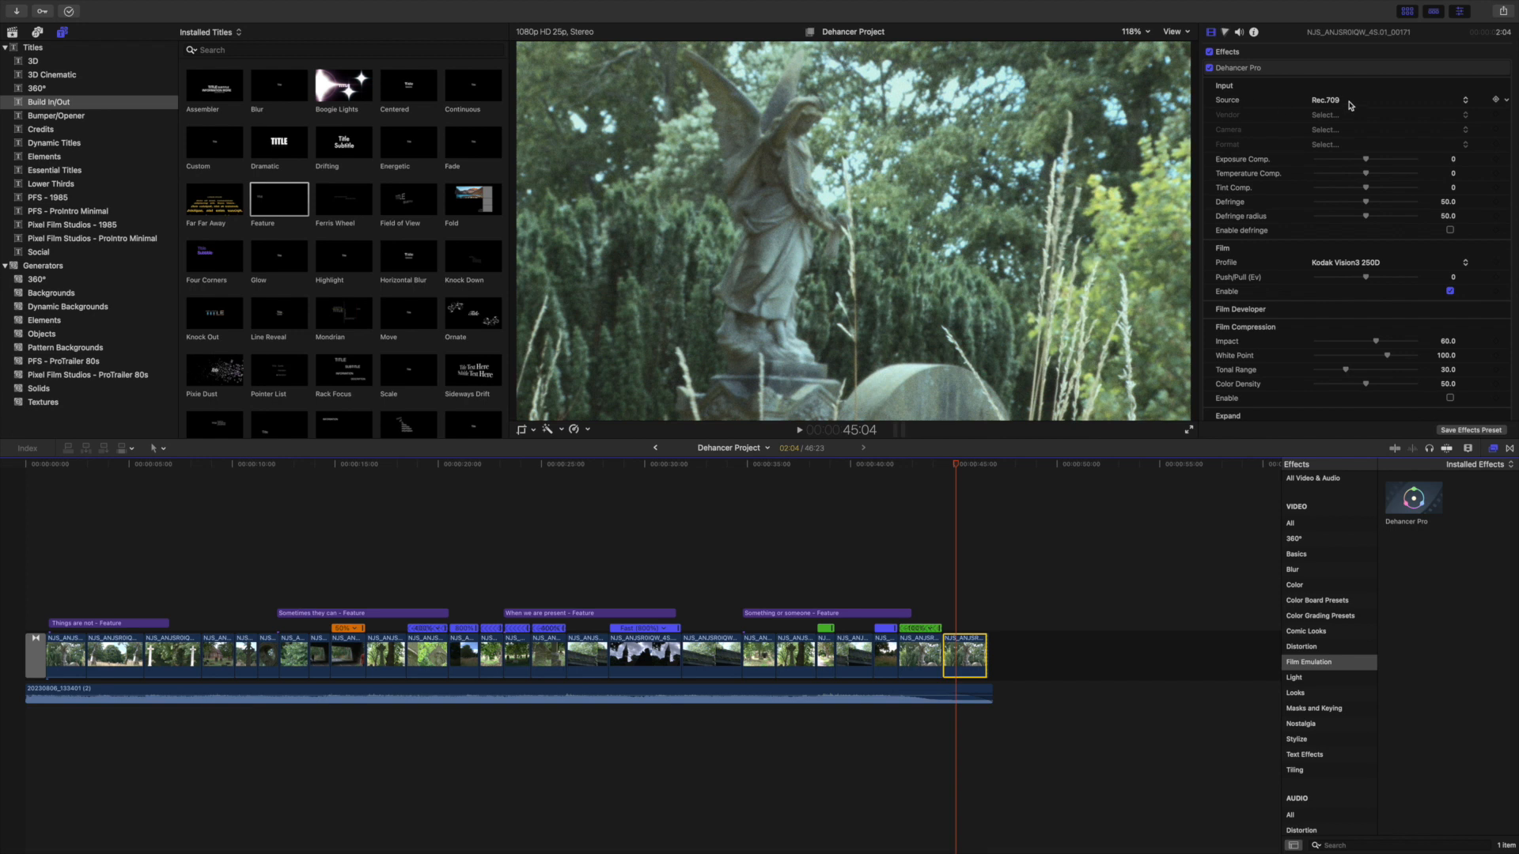
Set the last clip's Dehancer input source to Choose Camera, with vendor Arri, camera Alexa Mini and format Log C.
left_click(1350, 104)
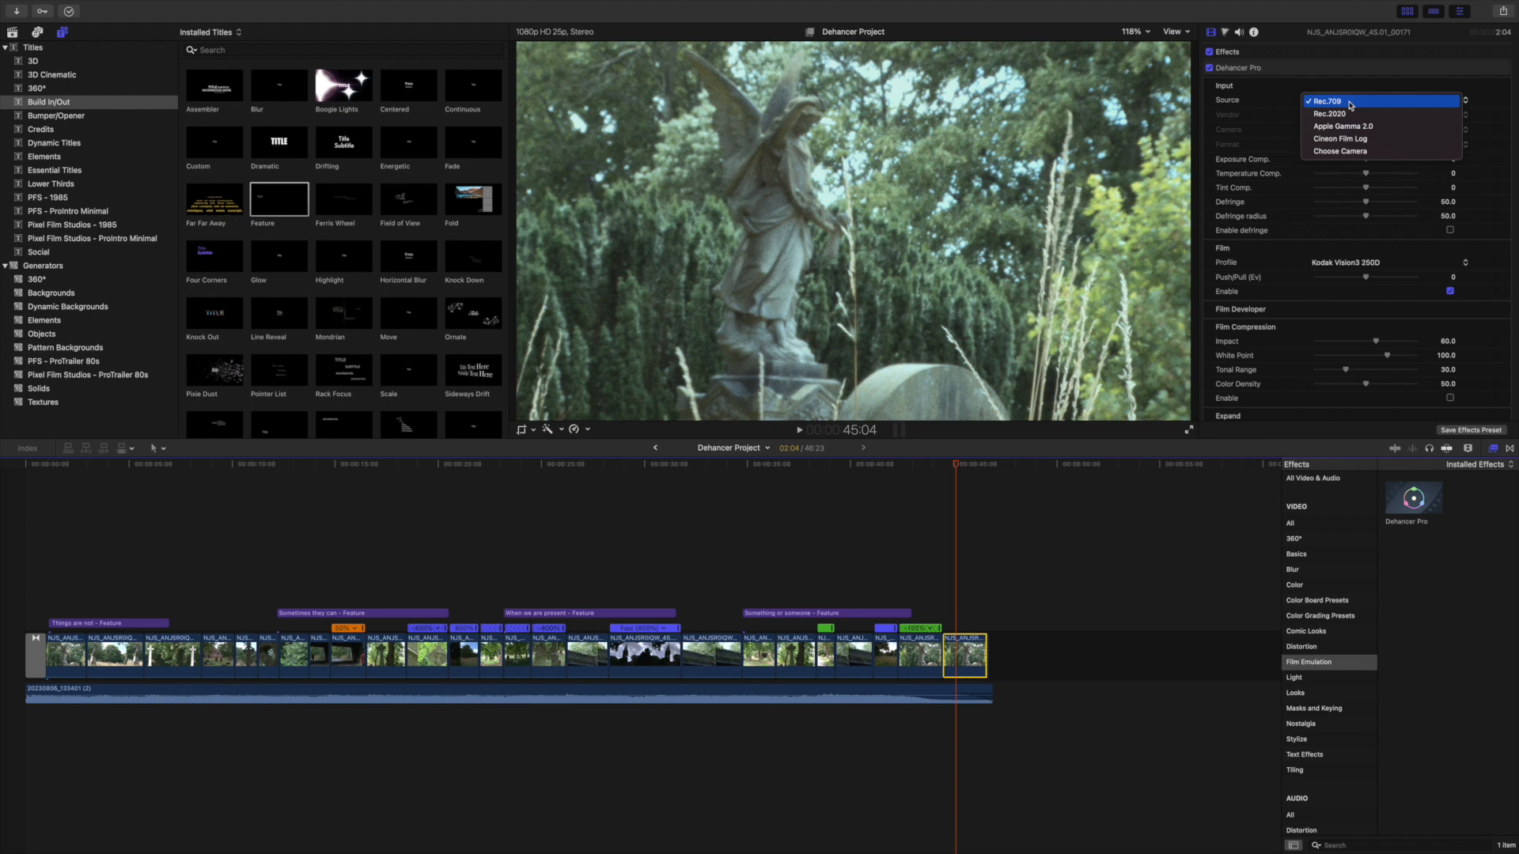
left_click(1336, 152)
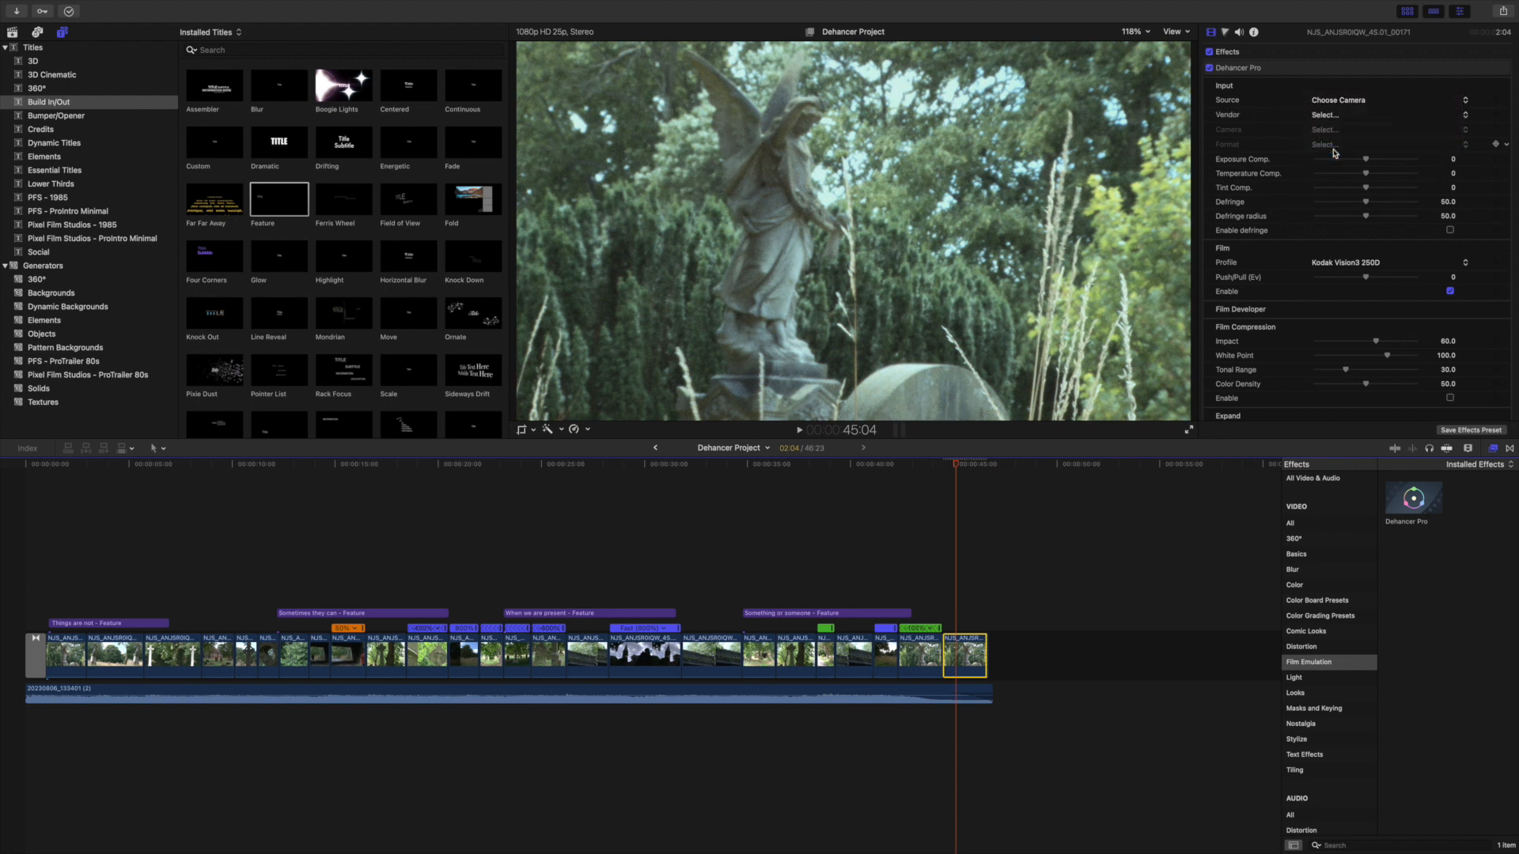
left_click(1357, 117)
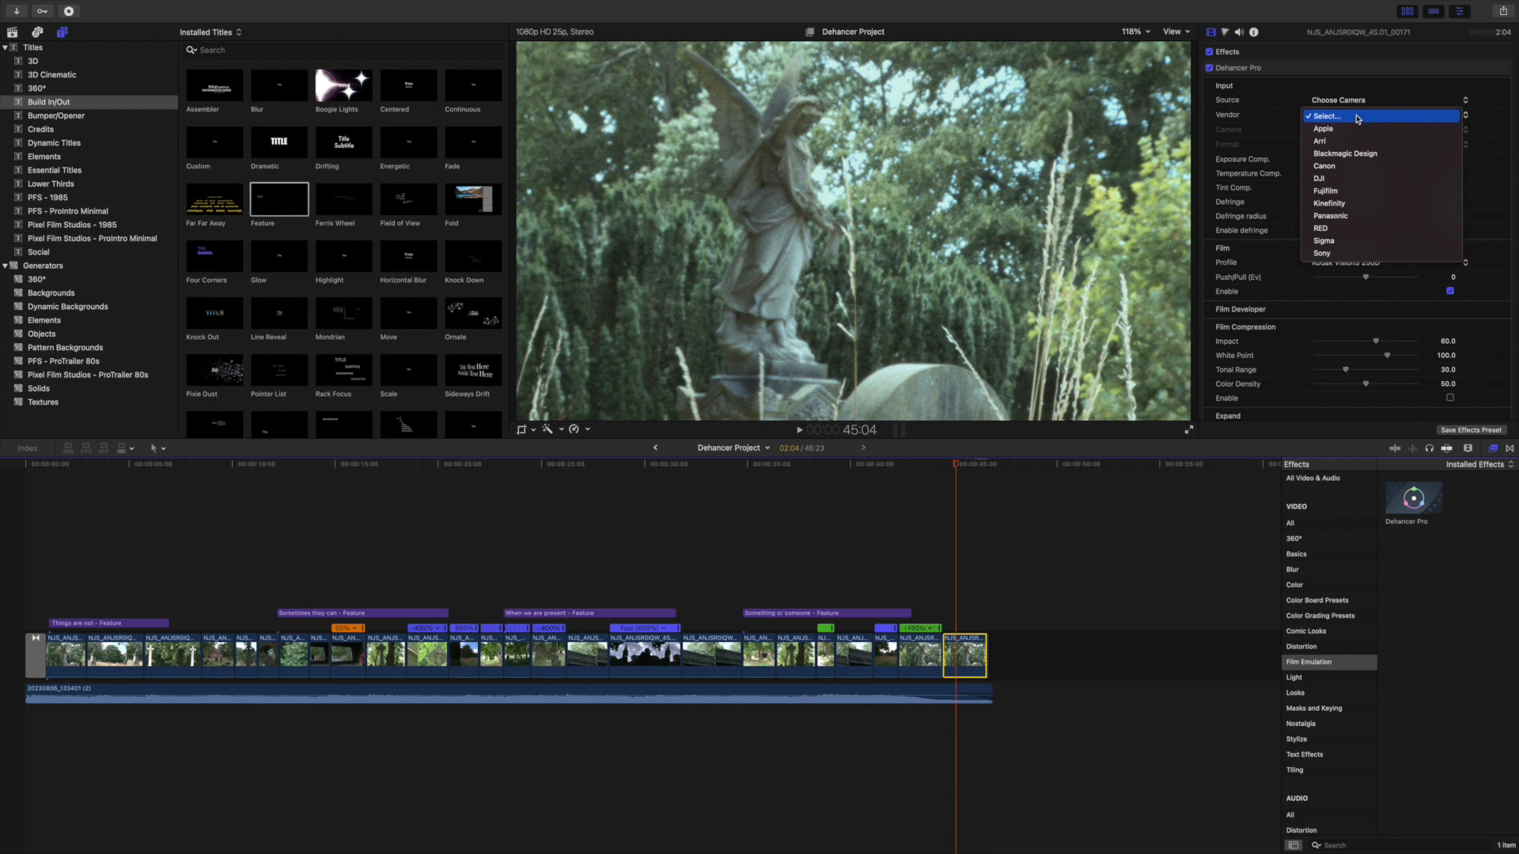
left_click(1328, 143)
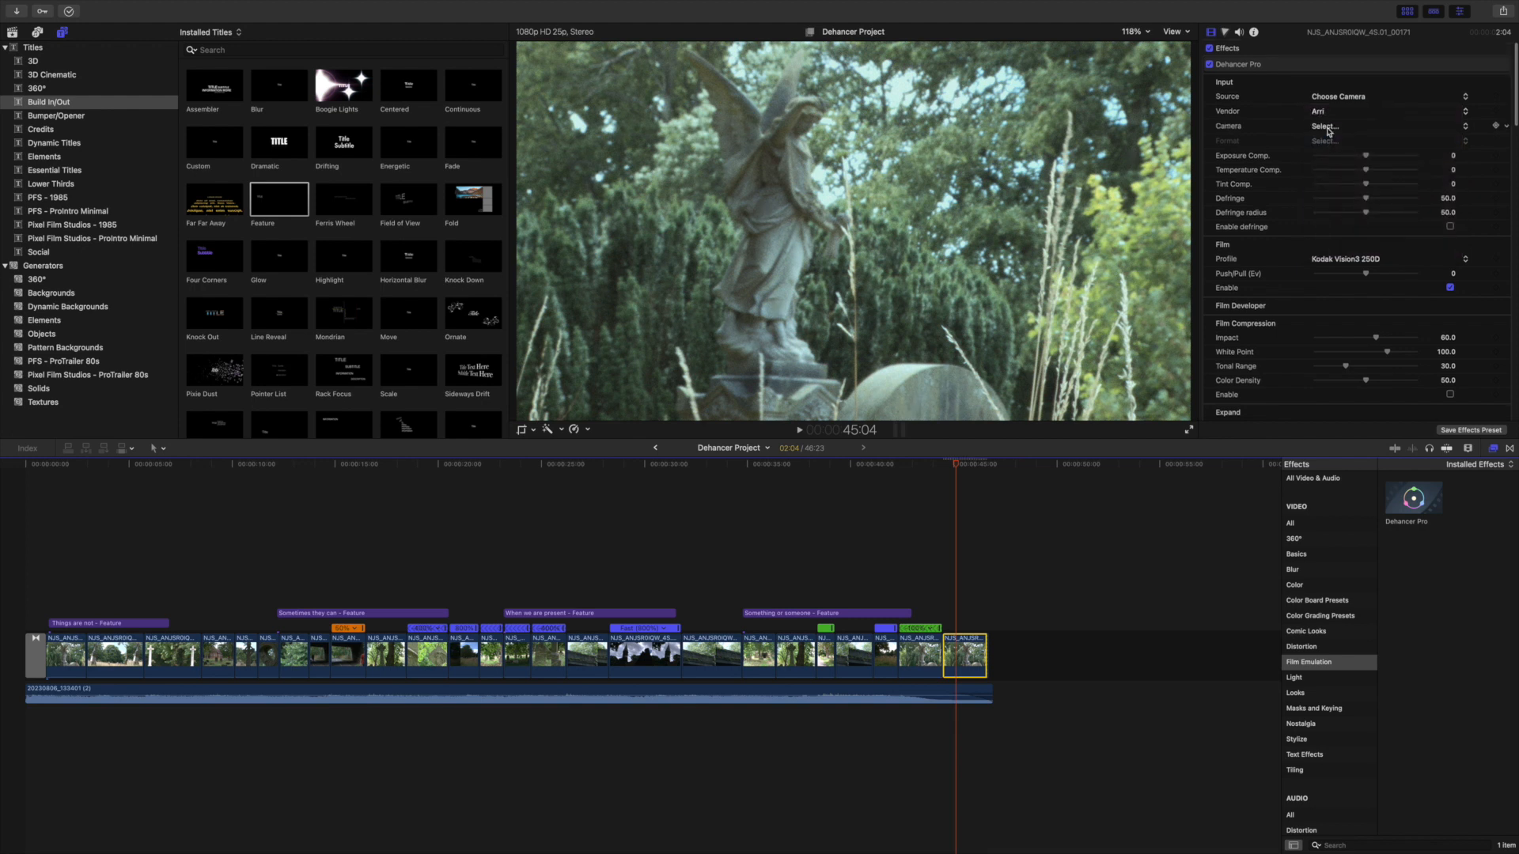
left_click(1330, 128)
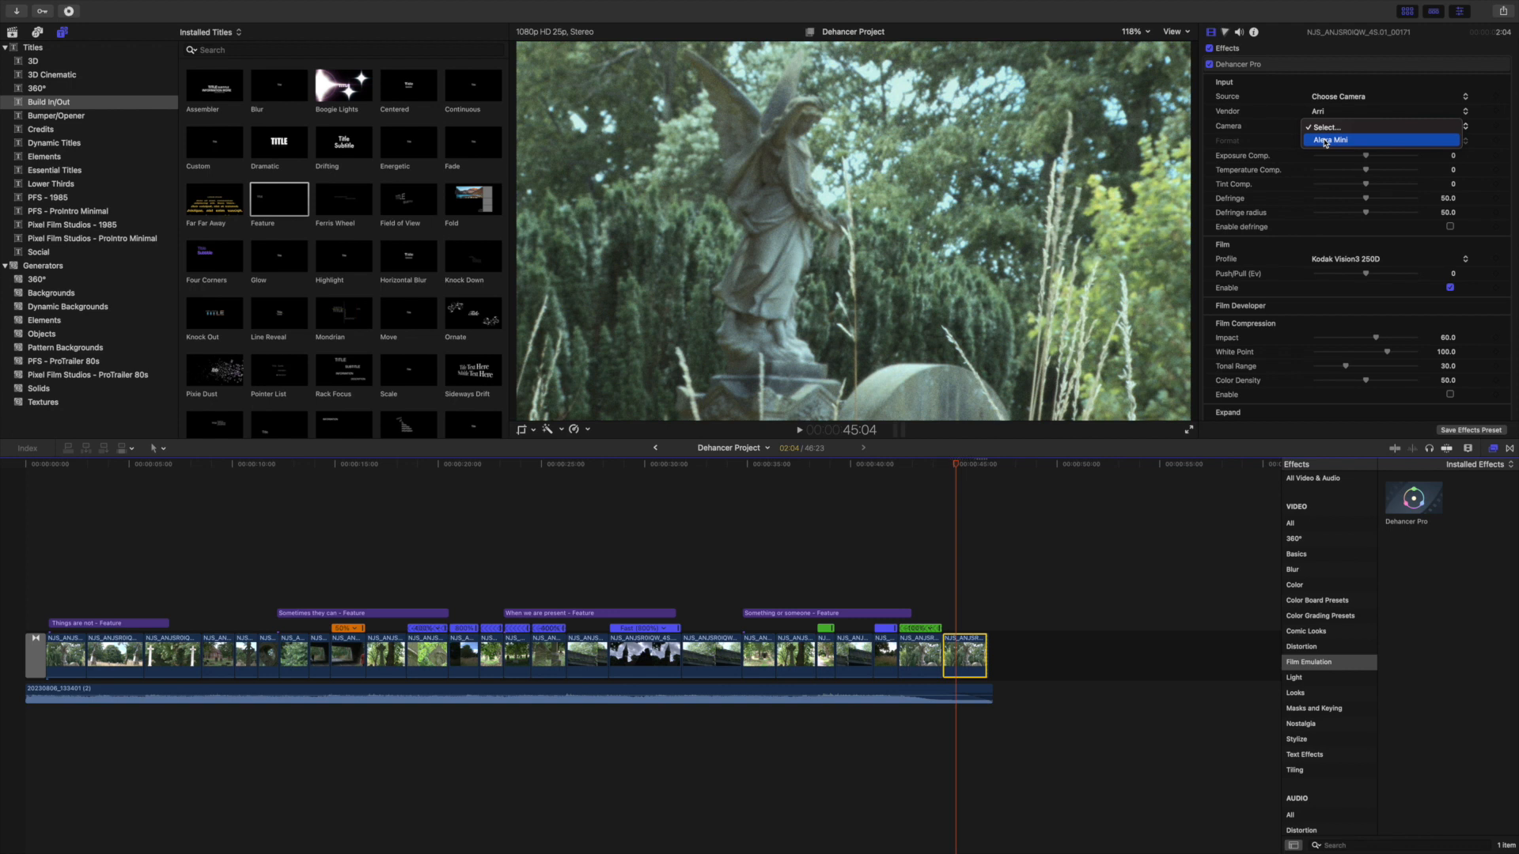
left_click(1326, 141)
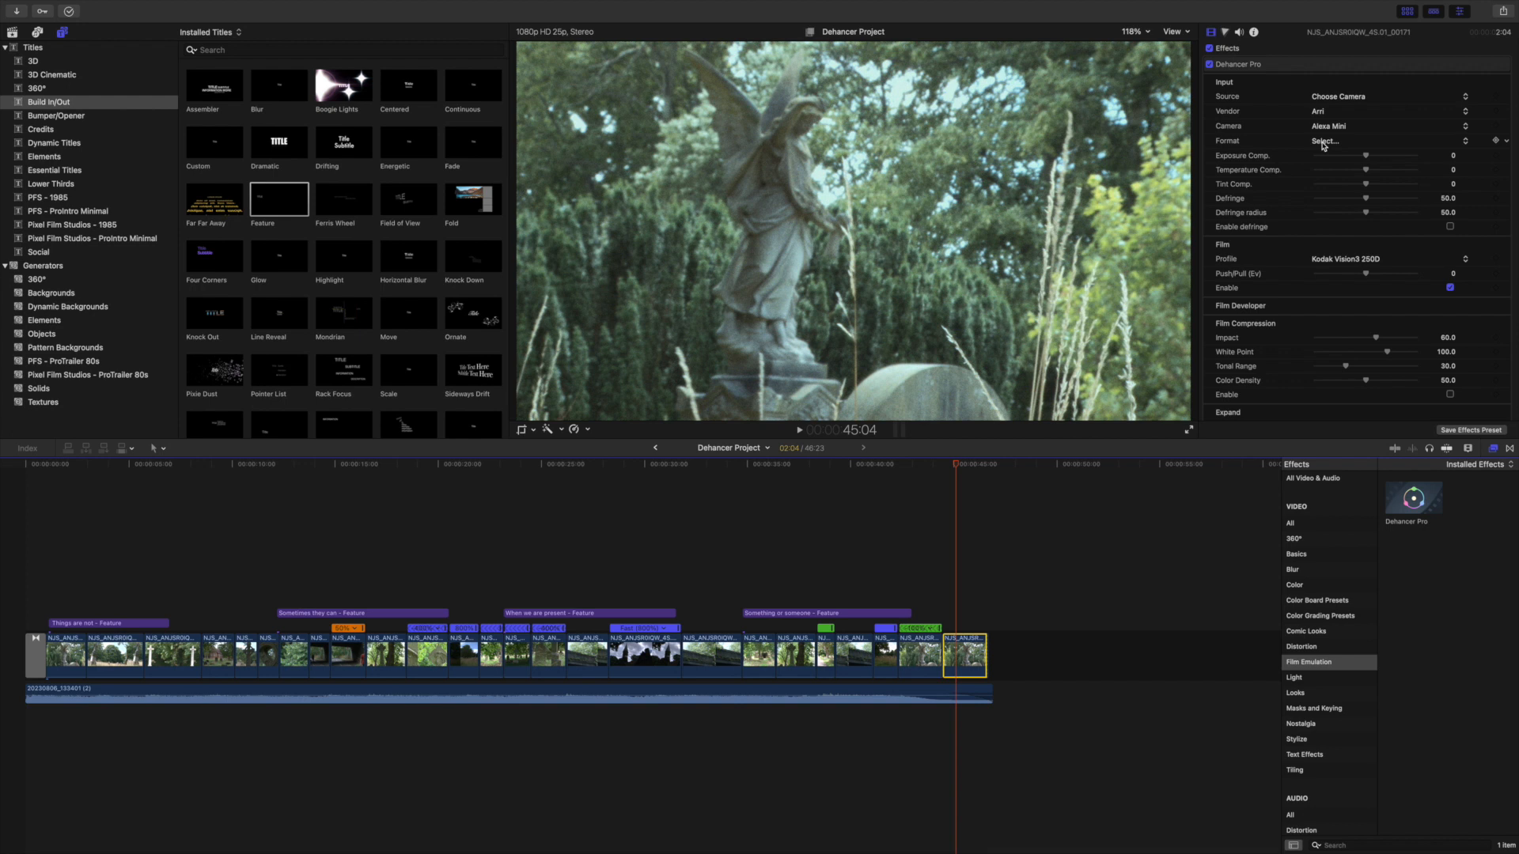
left_click(1325, 145)
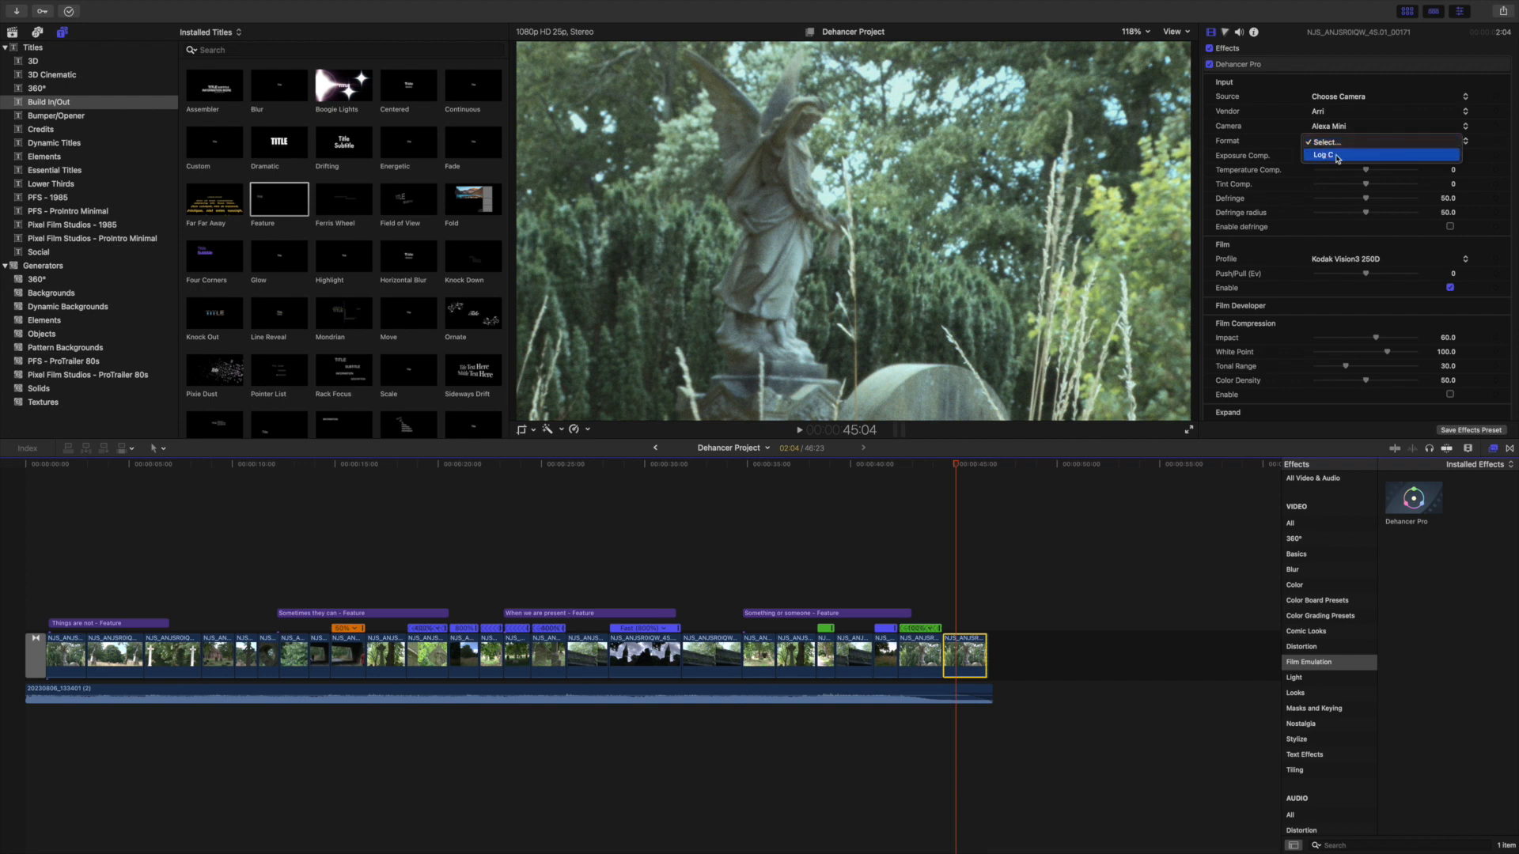
left_click(1336, 156)
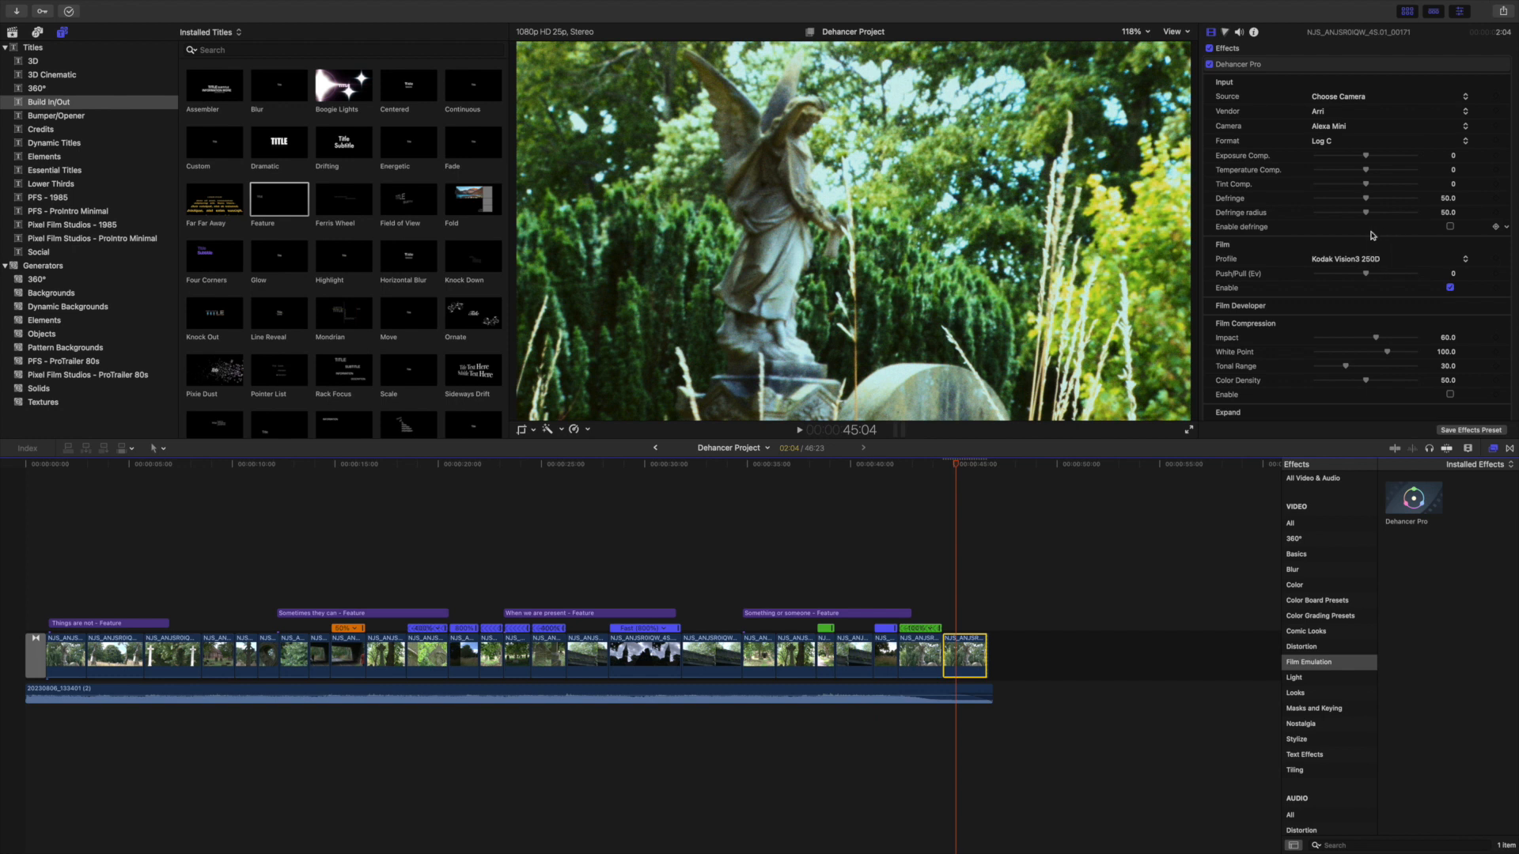
Change the input camera to Sony Cinema Line FX6 with the S-Log3 S-Gamut3.Cine ISO 12800 format.
left_click(1353, 117)
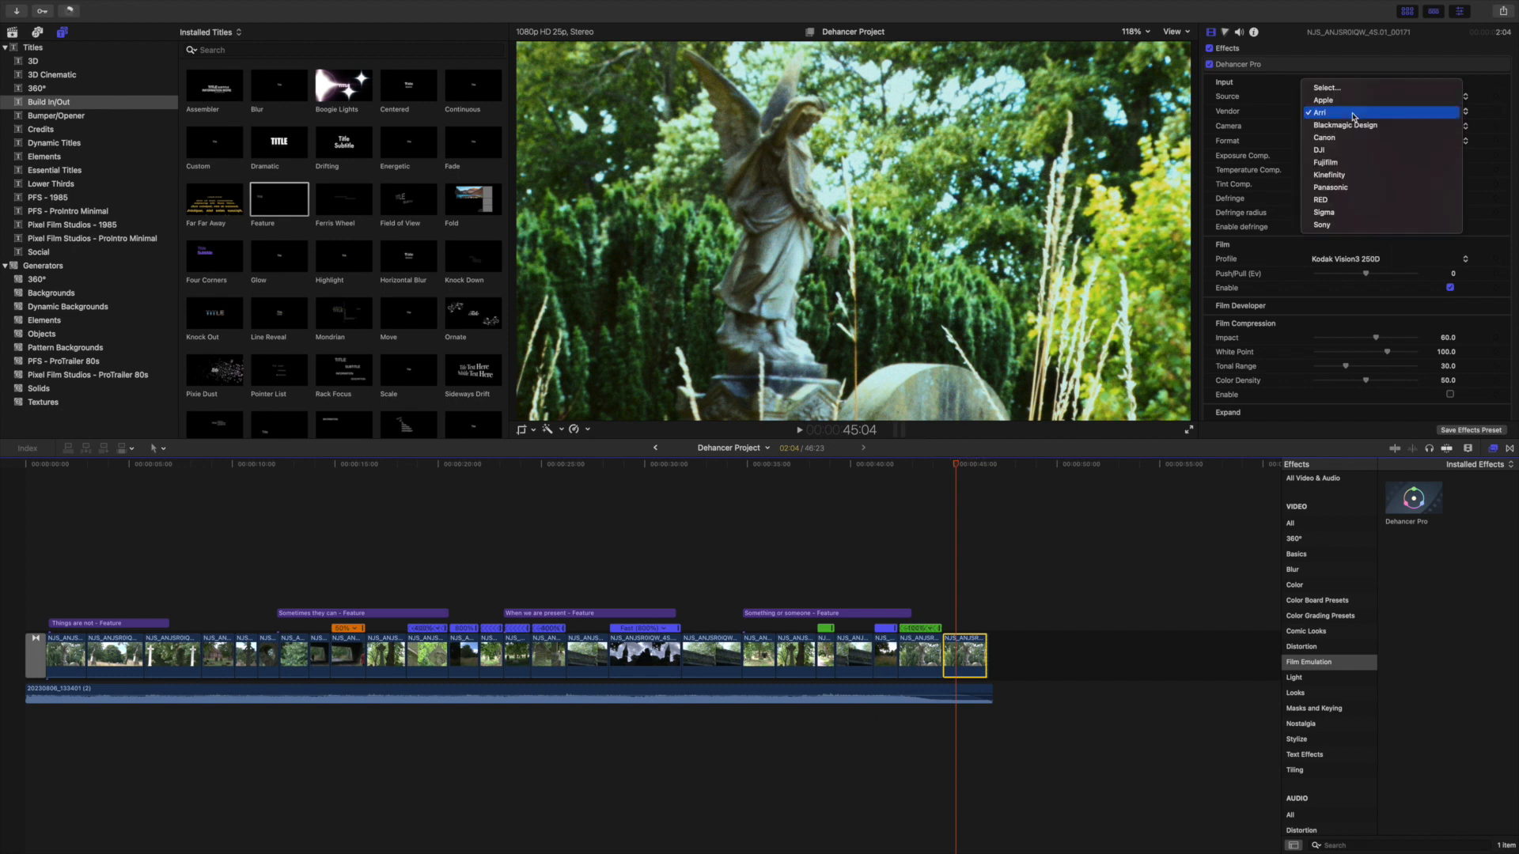
left_click(1328, 228)
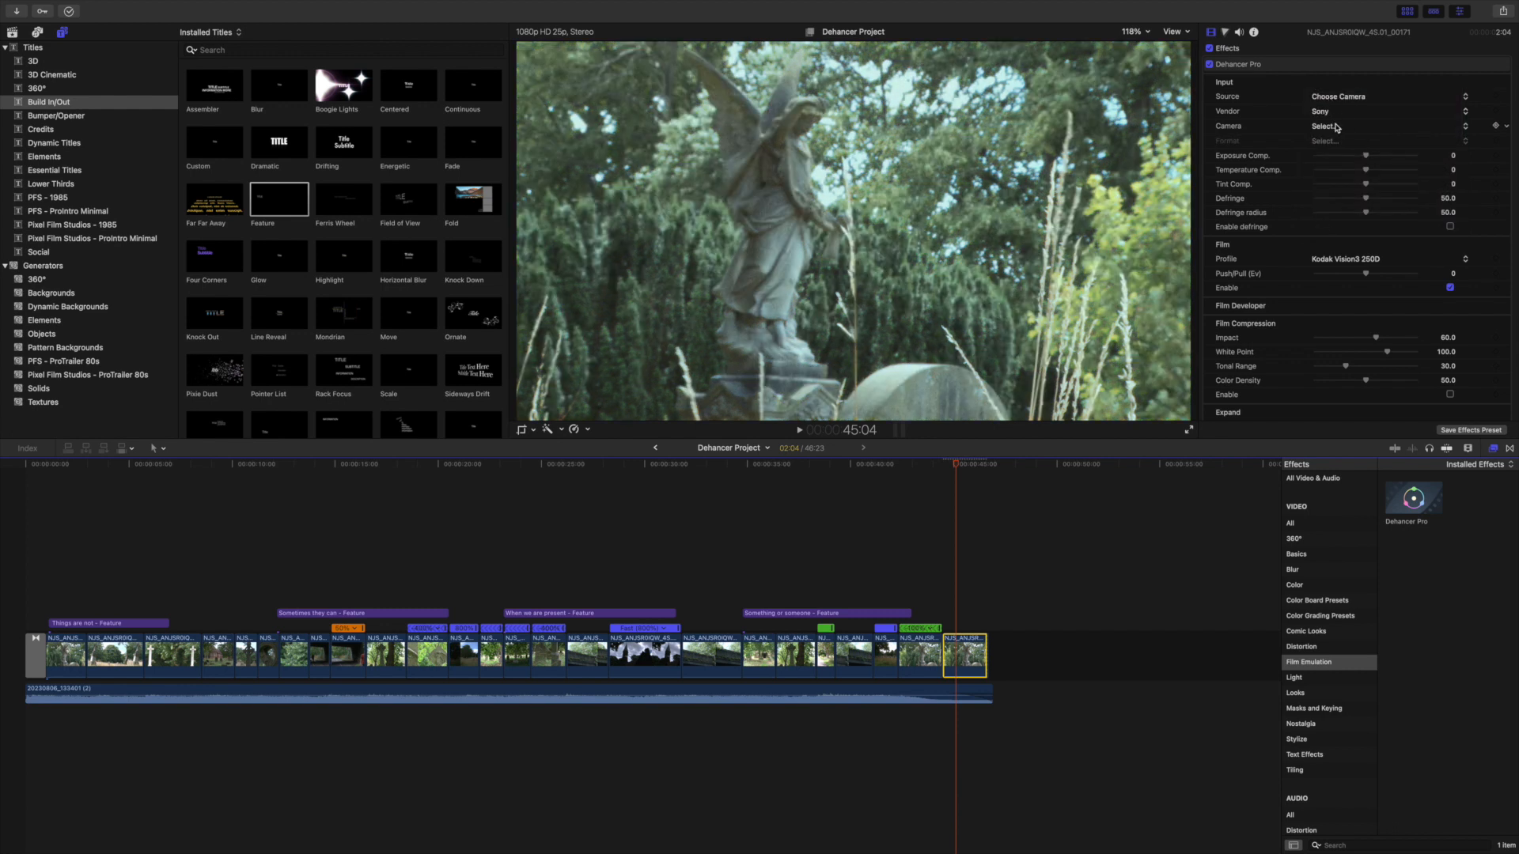
left_click(1336, 127)
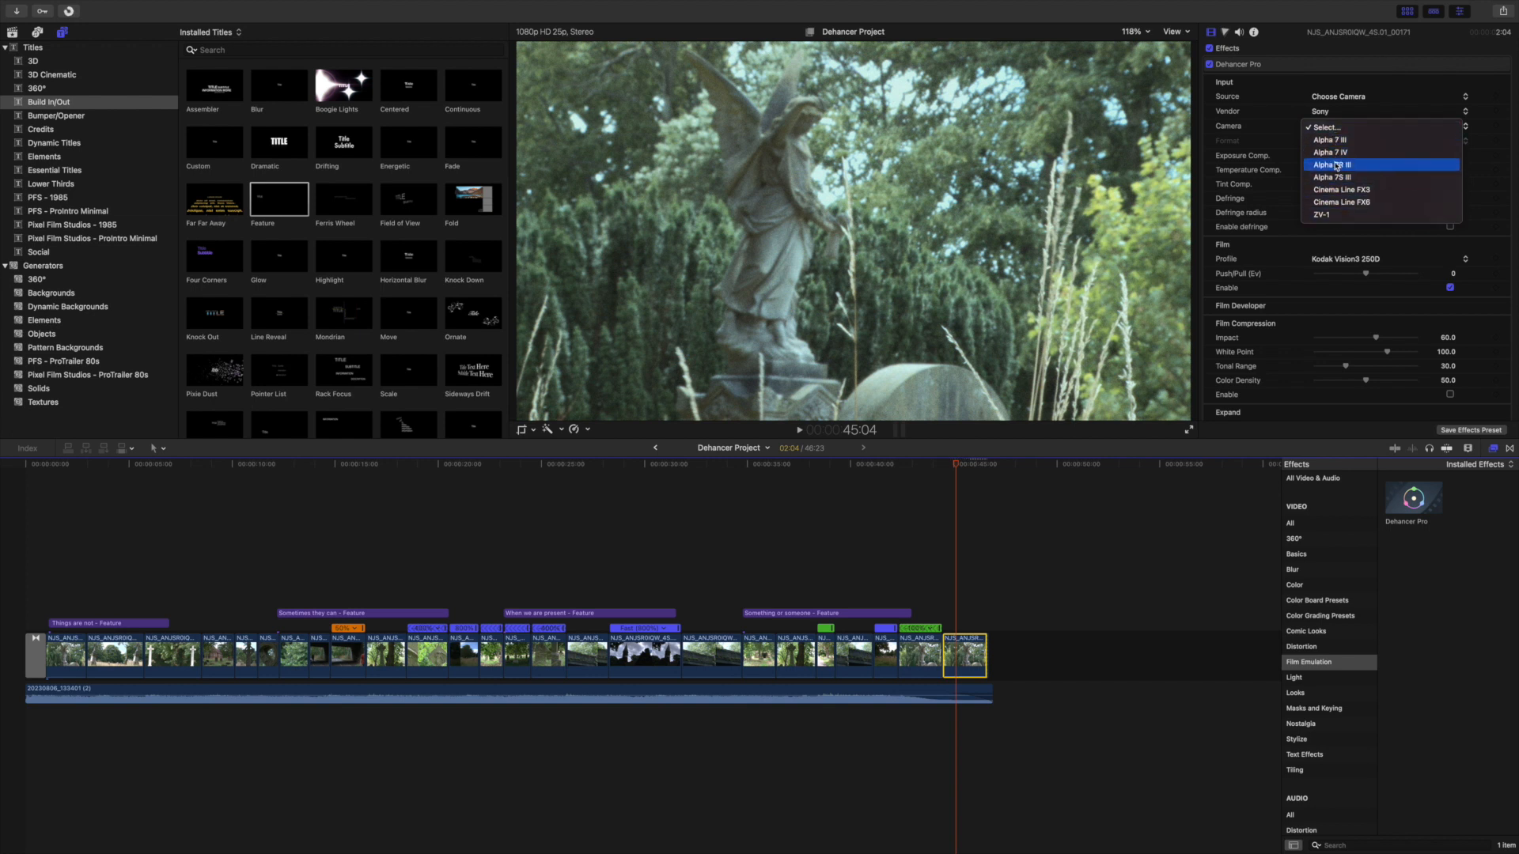
left_click(1336, 203)
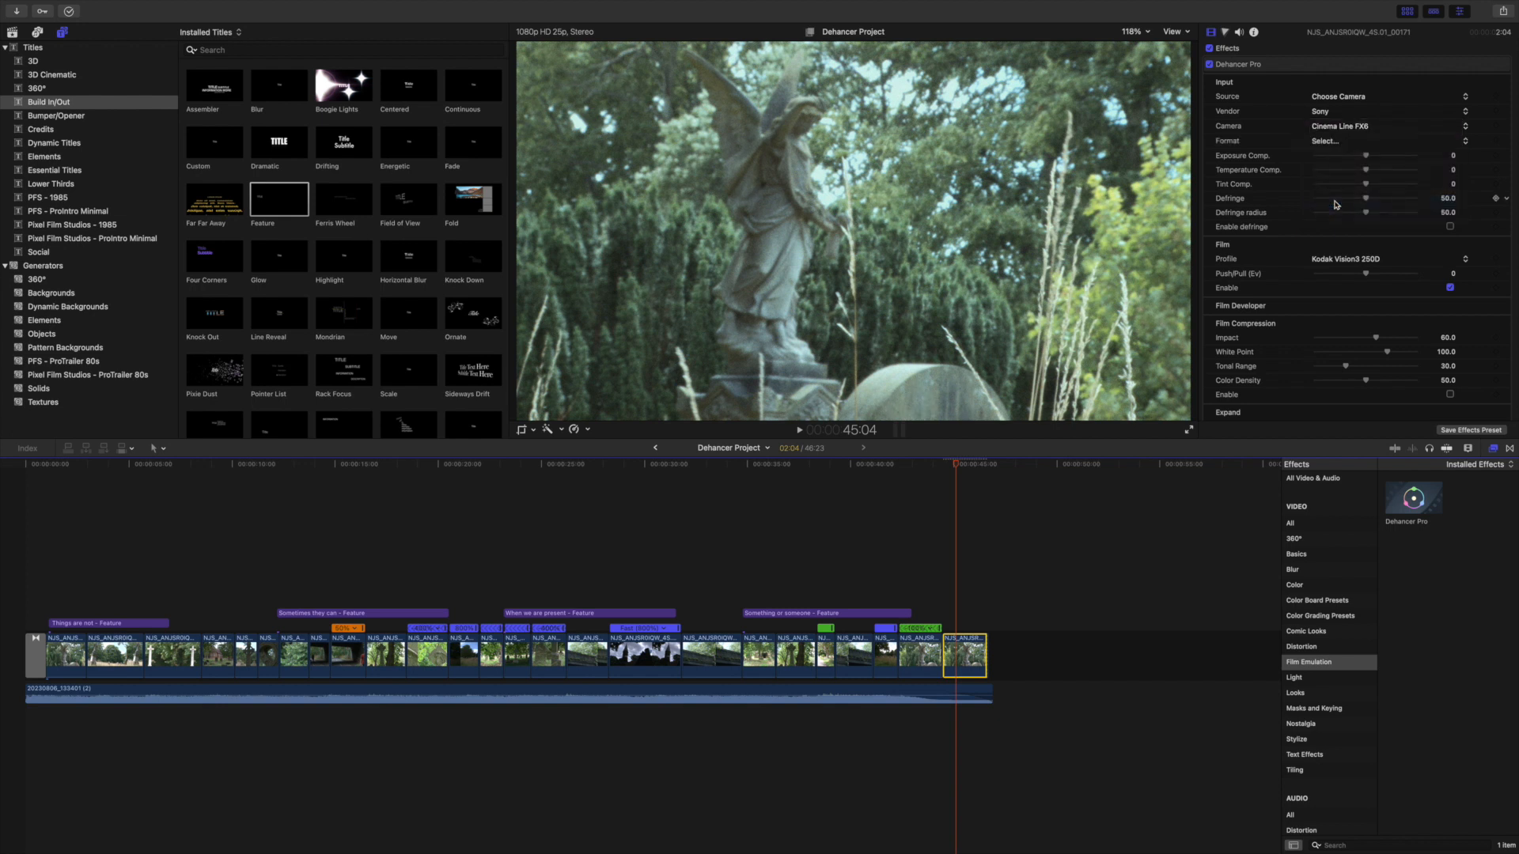
left_click(1340, 142)
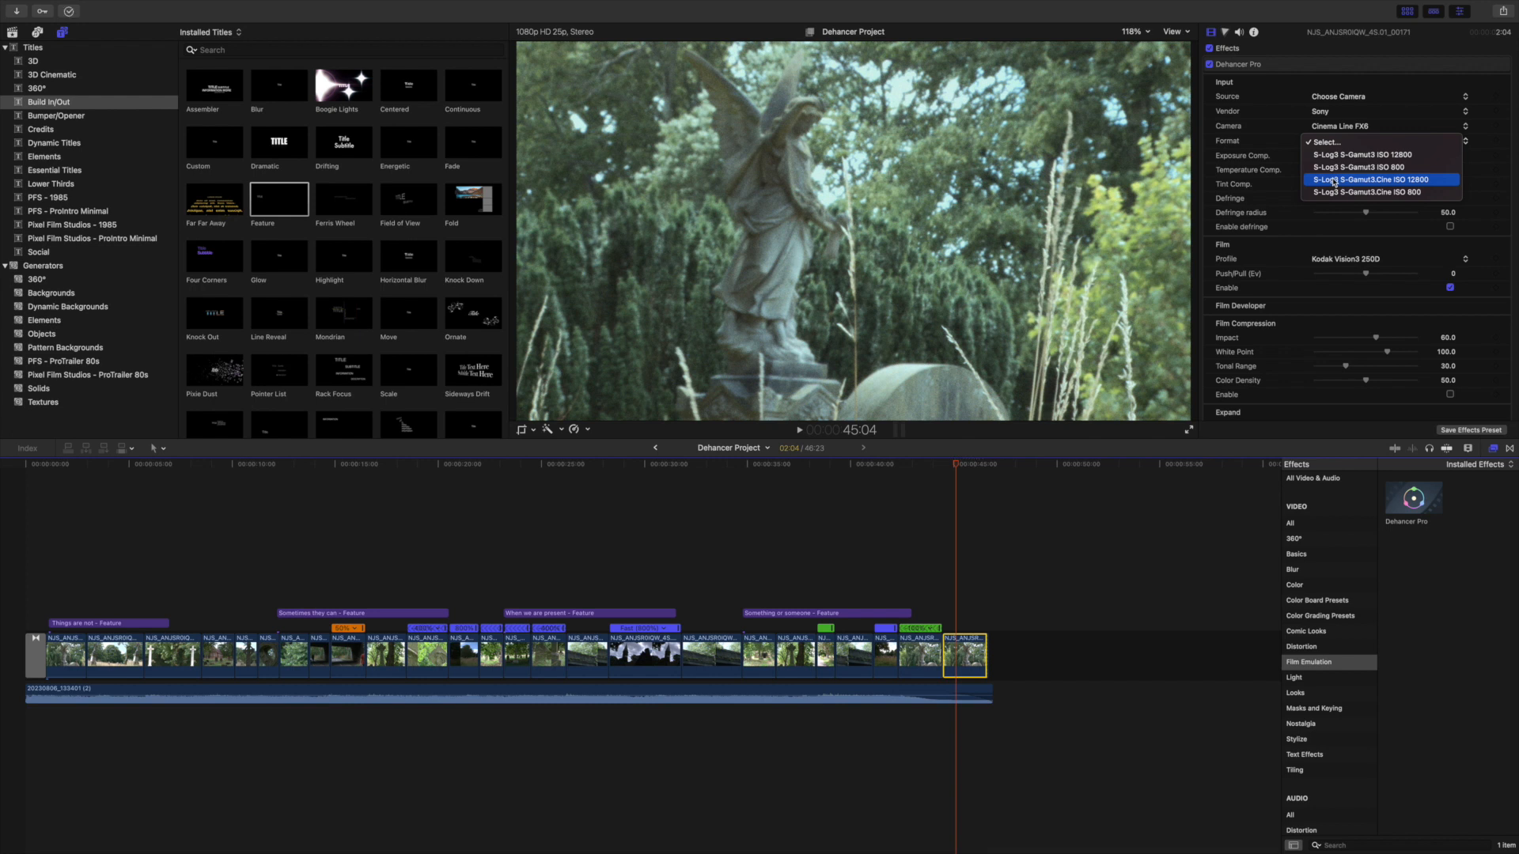
left_click(1334, 180)
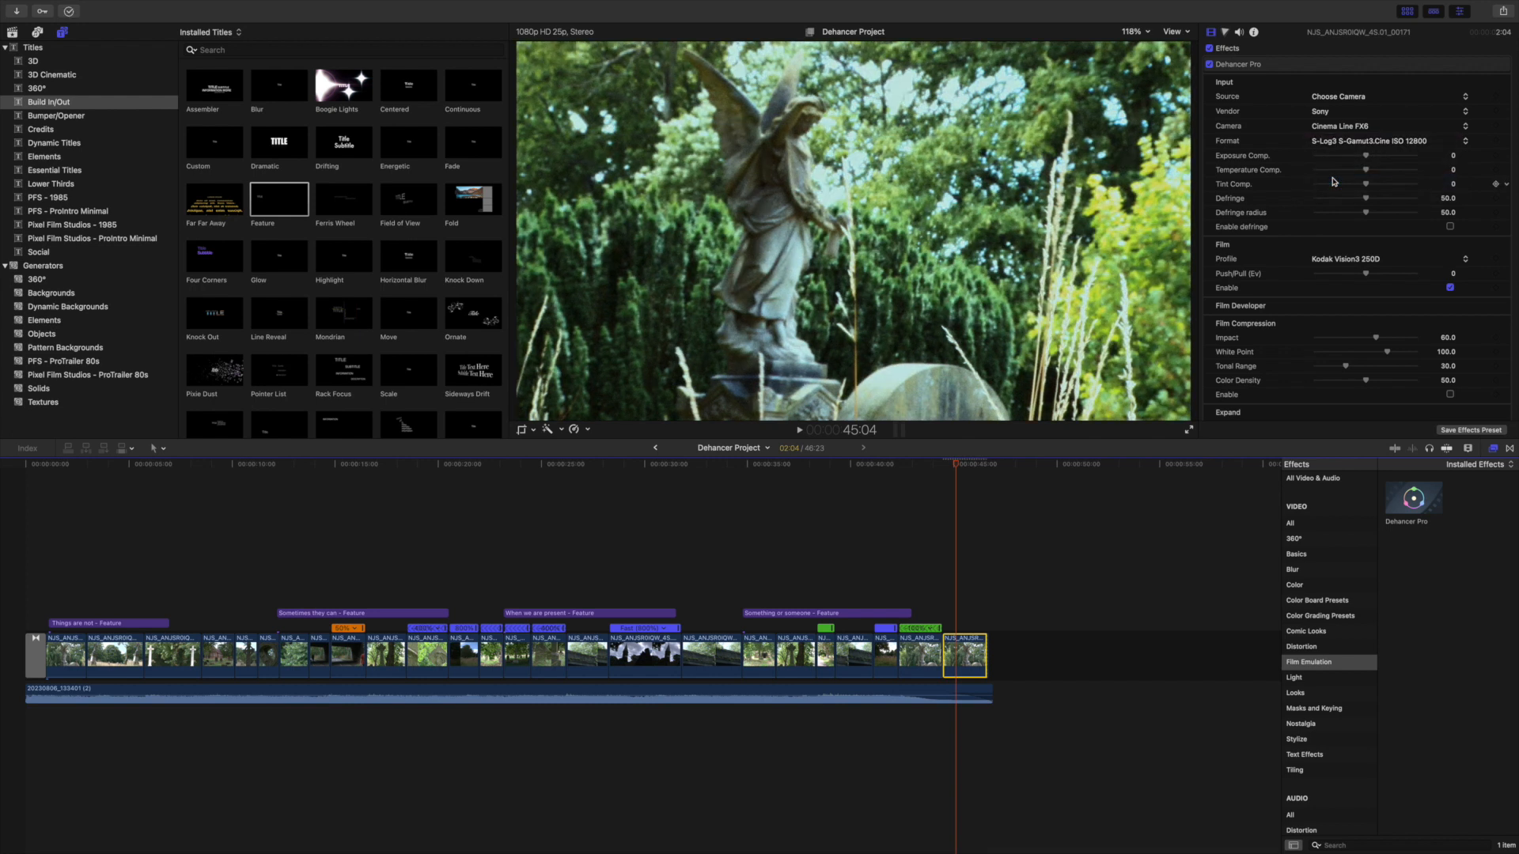
Try the S-Log3 S-Gamut3.Cine ISO 800 input format, and settle on S-Log3 S-Gamut3 ISO 12800.
left_click(1350, 143)
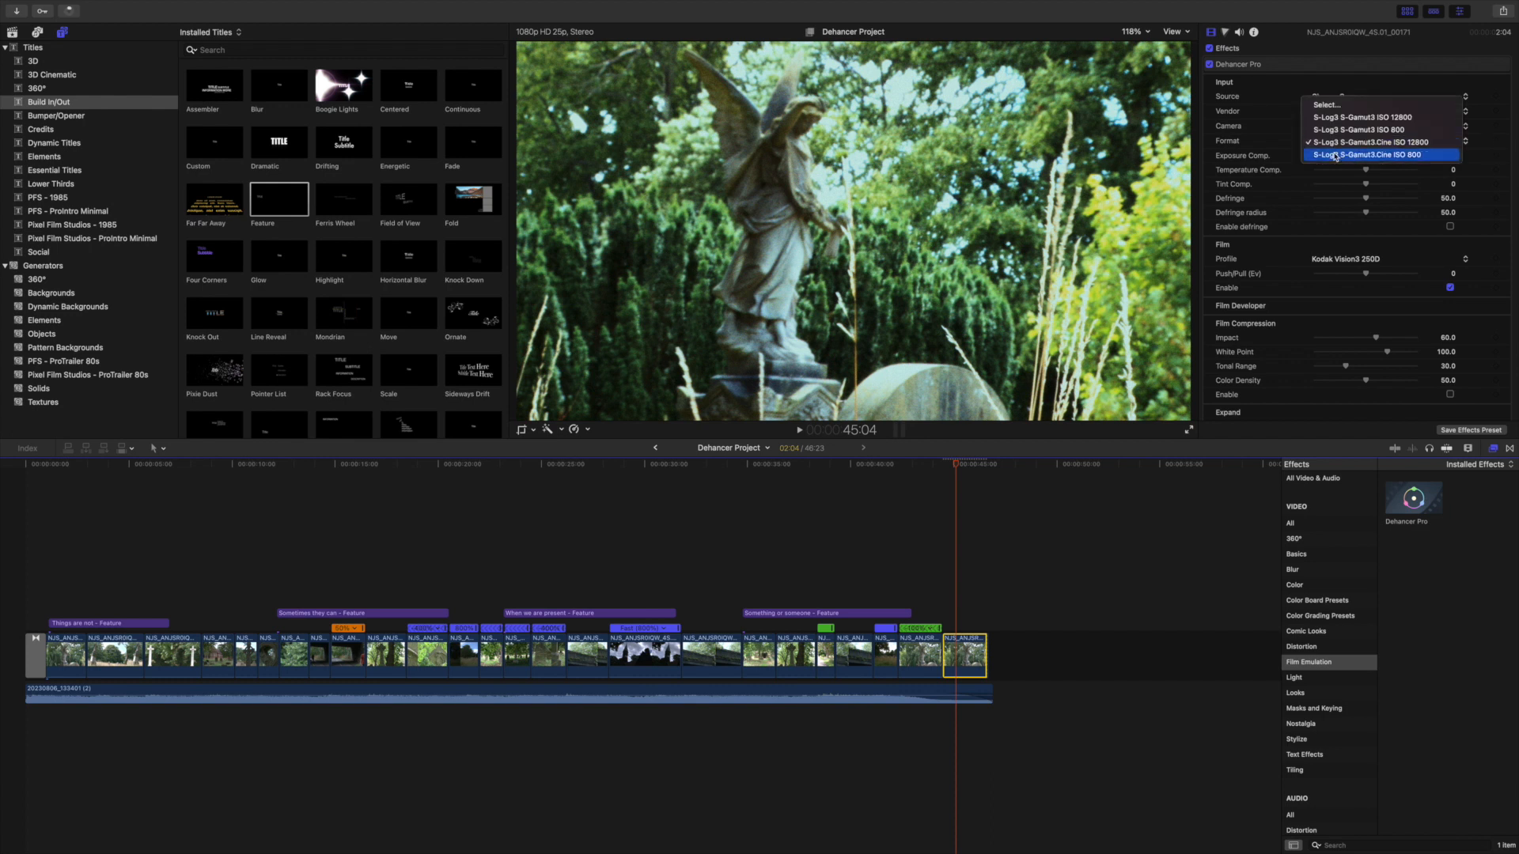
left_click(1334, 156)
left_click(1342, 143)
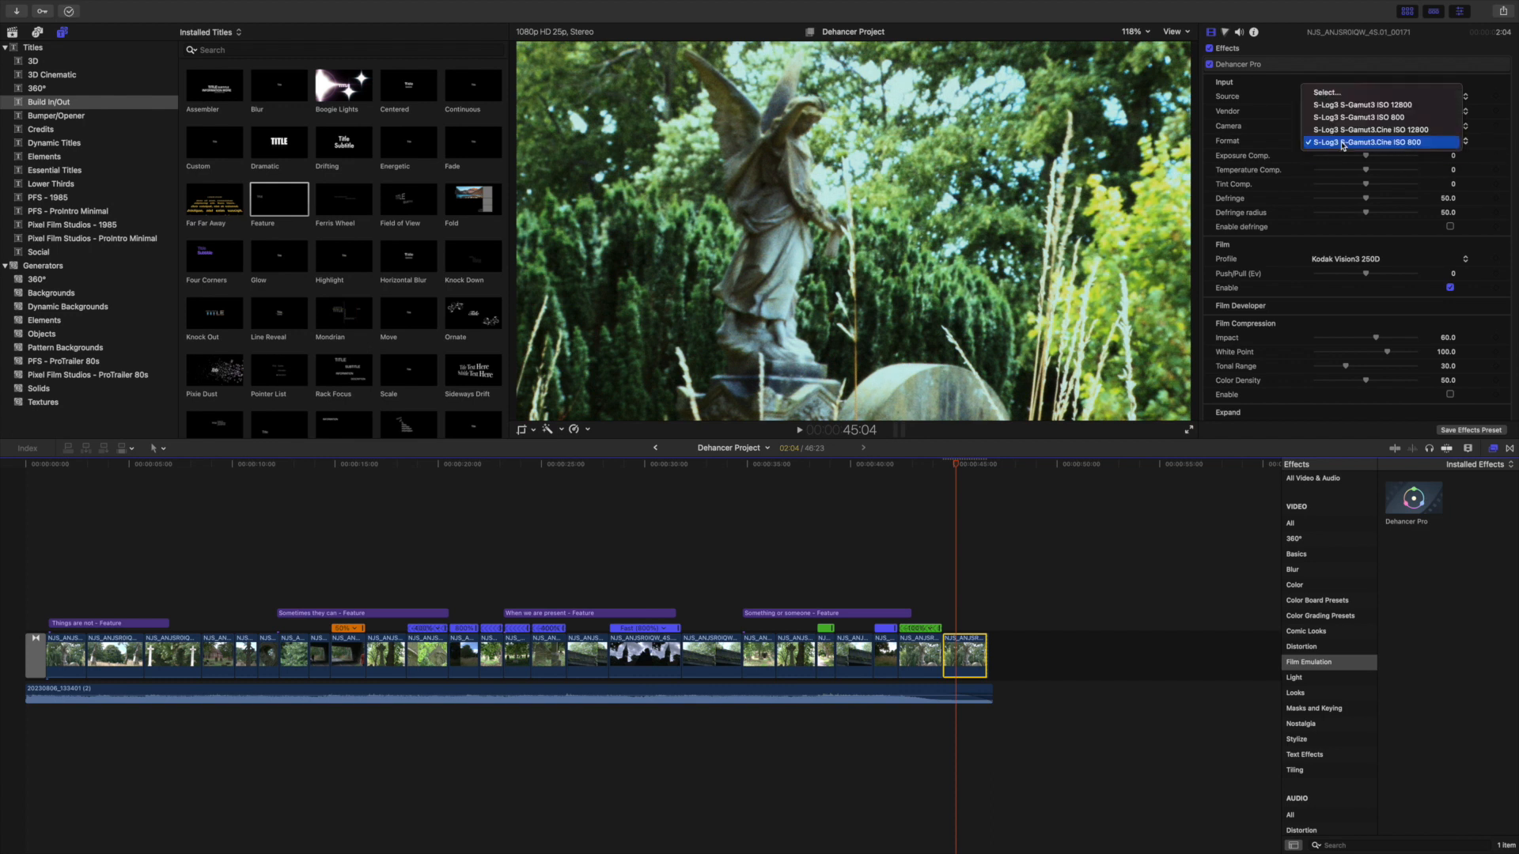
left_click(1338, 105)
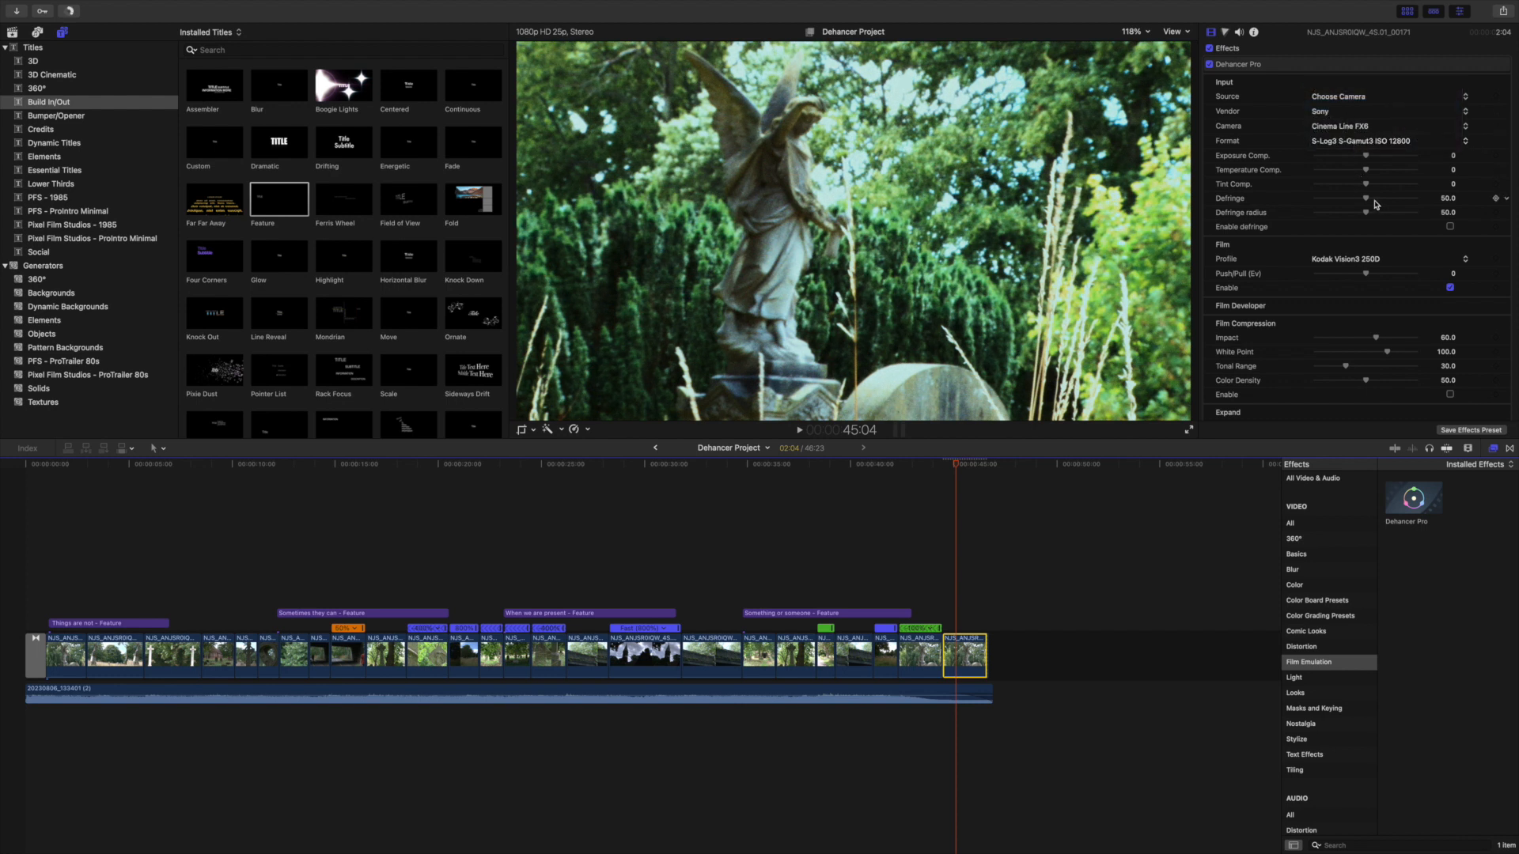
Enable defringe and set the input's temperature compensation to 1.0 and tint compensation to -1.0.
left_click(1450, 228)
mouse_move(1366, 183)
left_mouse_down()
mouse_move(1406, 186)
mouse_move(1338, 190)
left_mouse_up()
left_click_drag(1315, 192, 1368, 190)
mouse_move(1367, 172)
left_mouse_down()
mouse_move(1321, 173)
mouse_move(1416, 175)
mouse_move(1370, 175)
left_mouse_up()
Browse the available film profiles, keep Kodak Vision3 250D, and set the film's Push/Pull to -0.04 Ev.
scroll(1342, 242, "down", 4)
scroll(1342, 243, "down", 1)
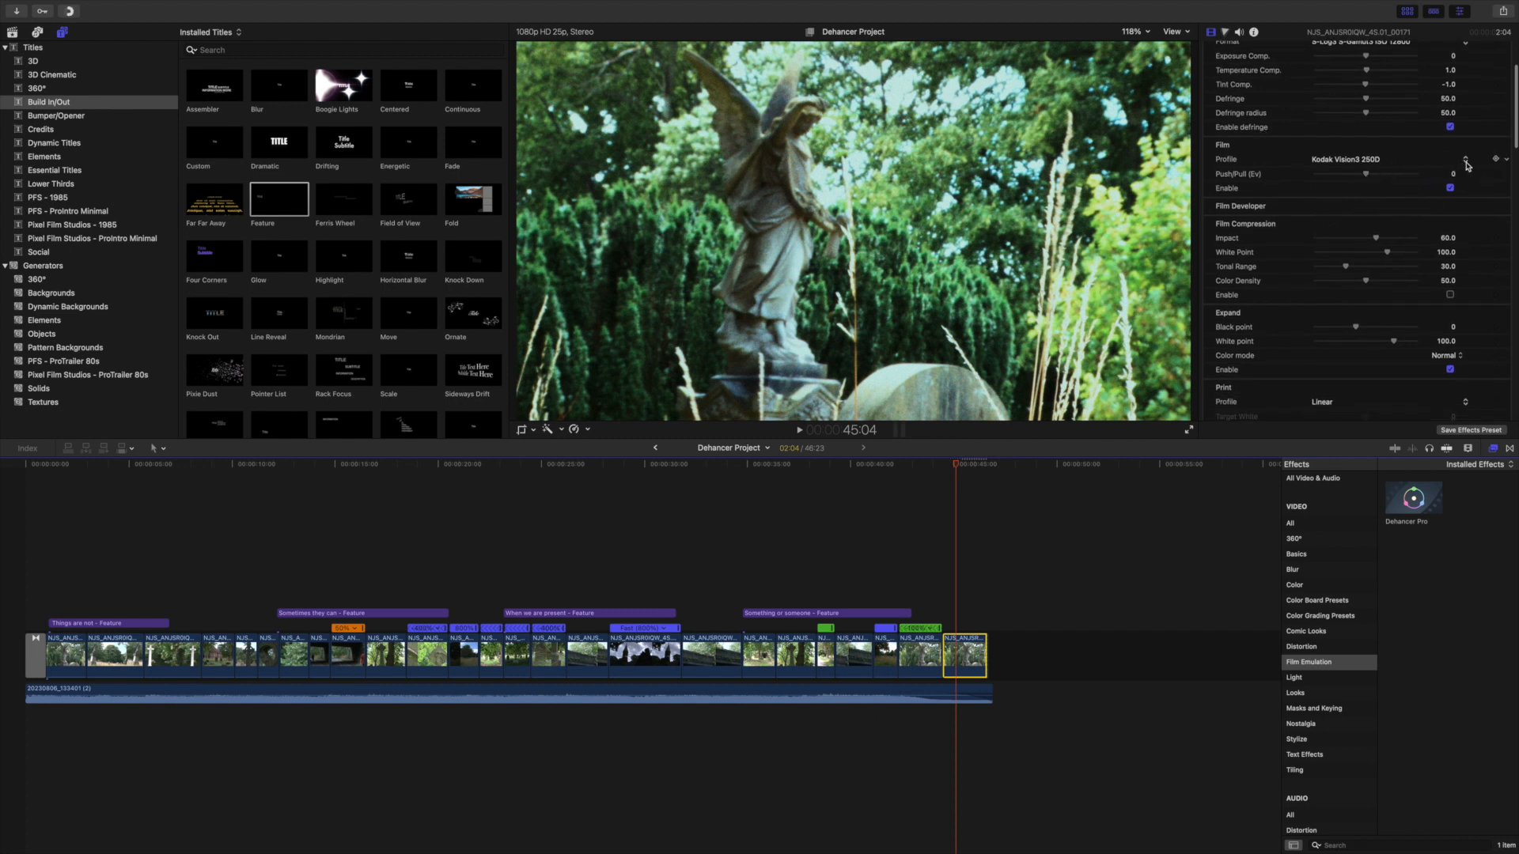
left_click(1465, 160)
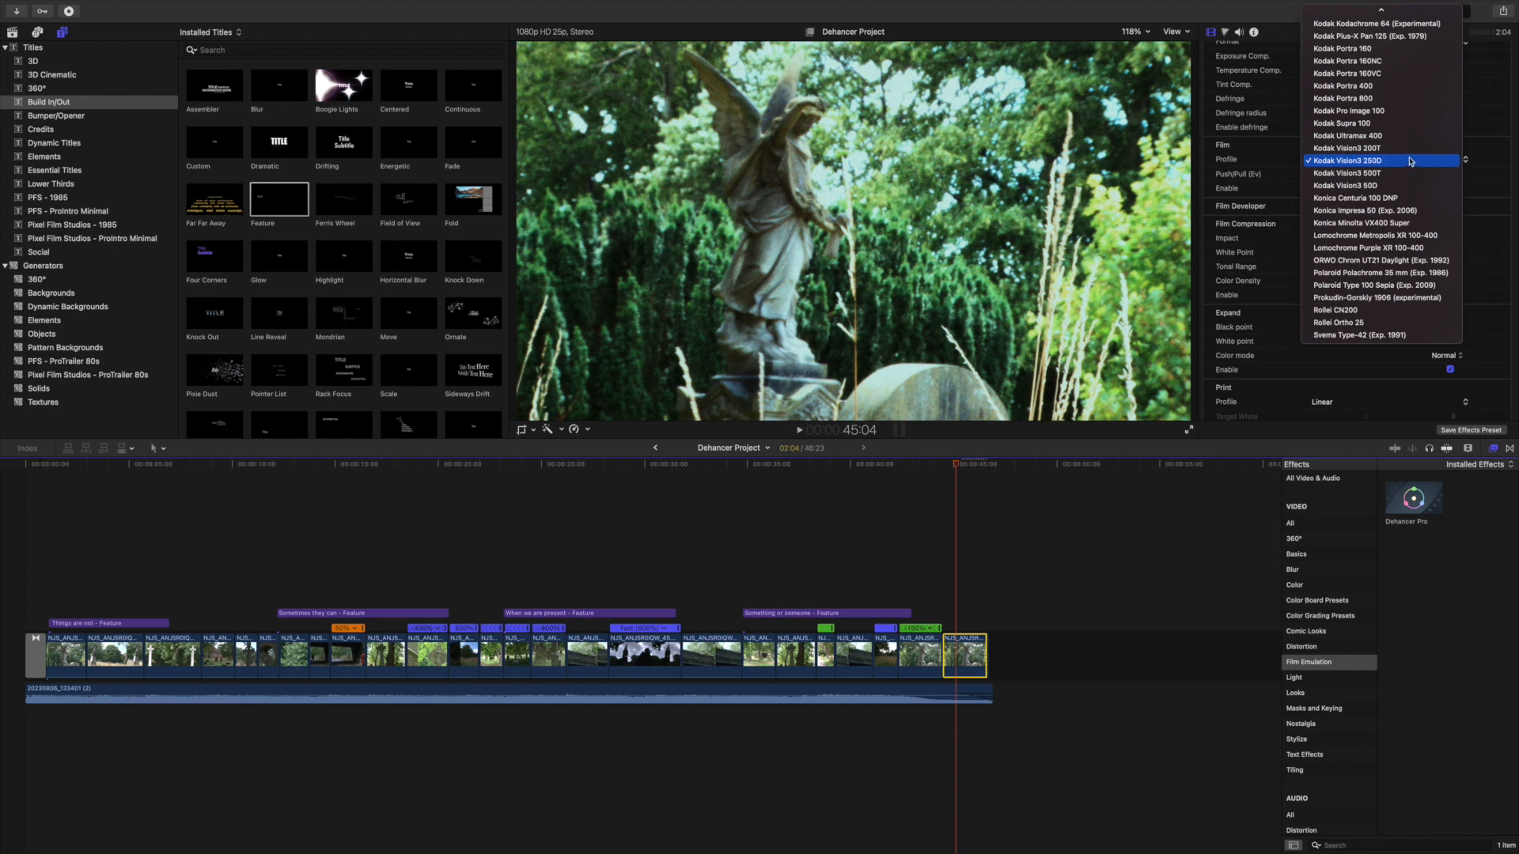
scroll(1410, 161, "up", 10)
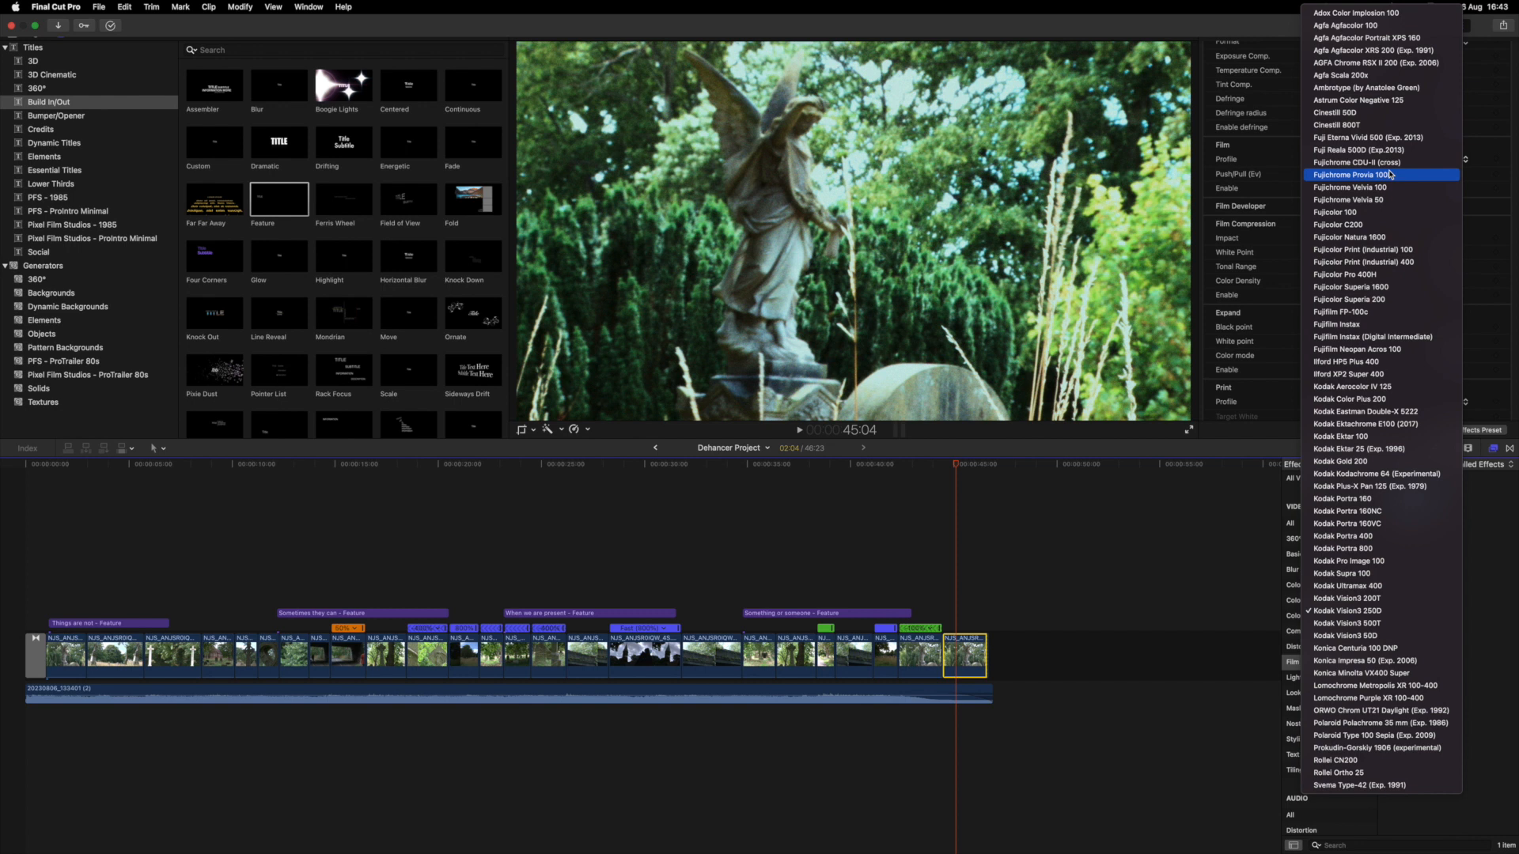
key("Escape")
mouse_move(1368, 177)
left_mouse_down()
mouse_move(1305, 181)
mouse_move(1428, 183)
mouse_move(1367, 179)
left_mouse_up()
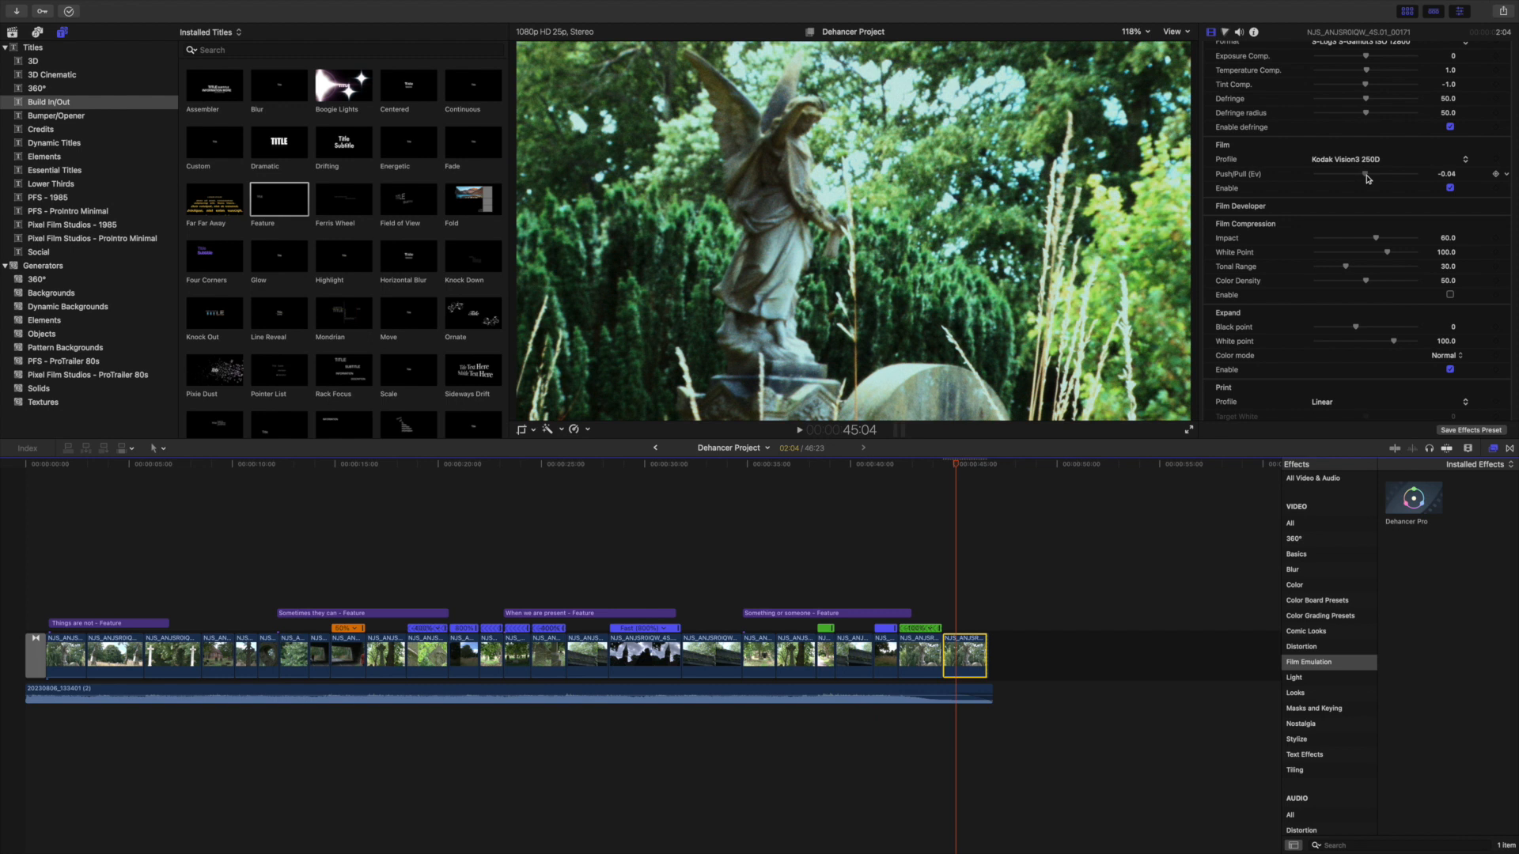
left_click(1446, 174)
Enable Film Compression with impact 60 and color density 52, and set the Expand black point to -1.0.
left_click(1450, 295)
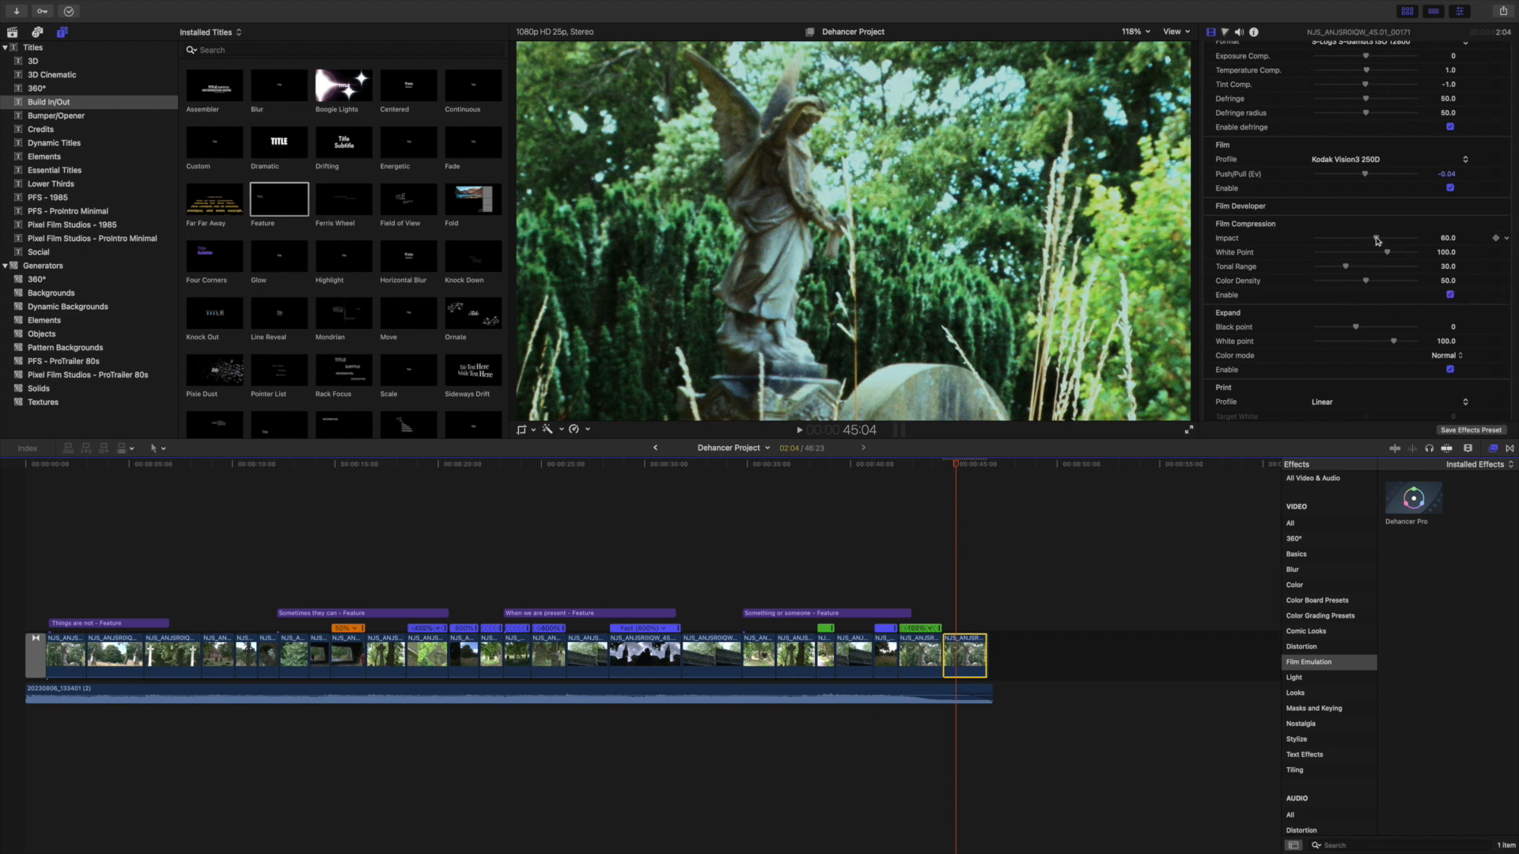
left_click_drag(1377, 241, 1320, 242)
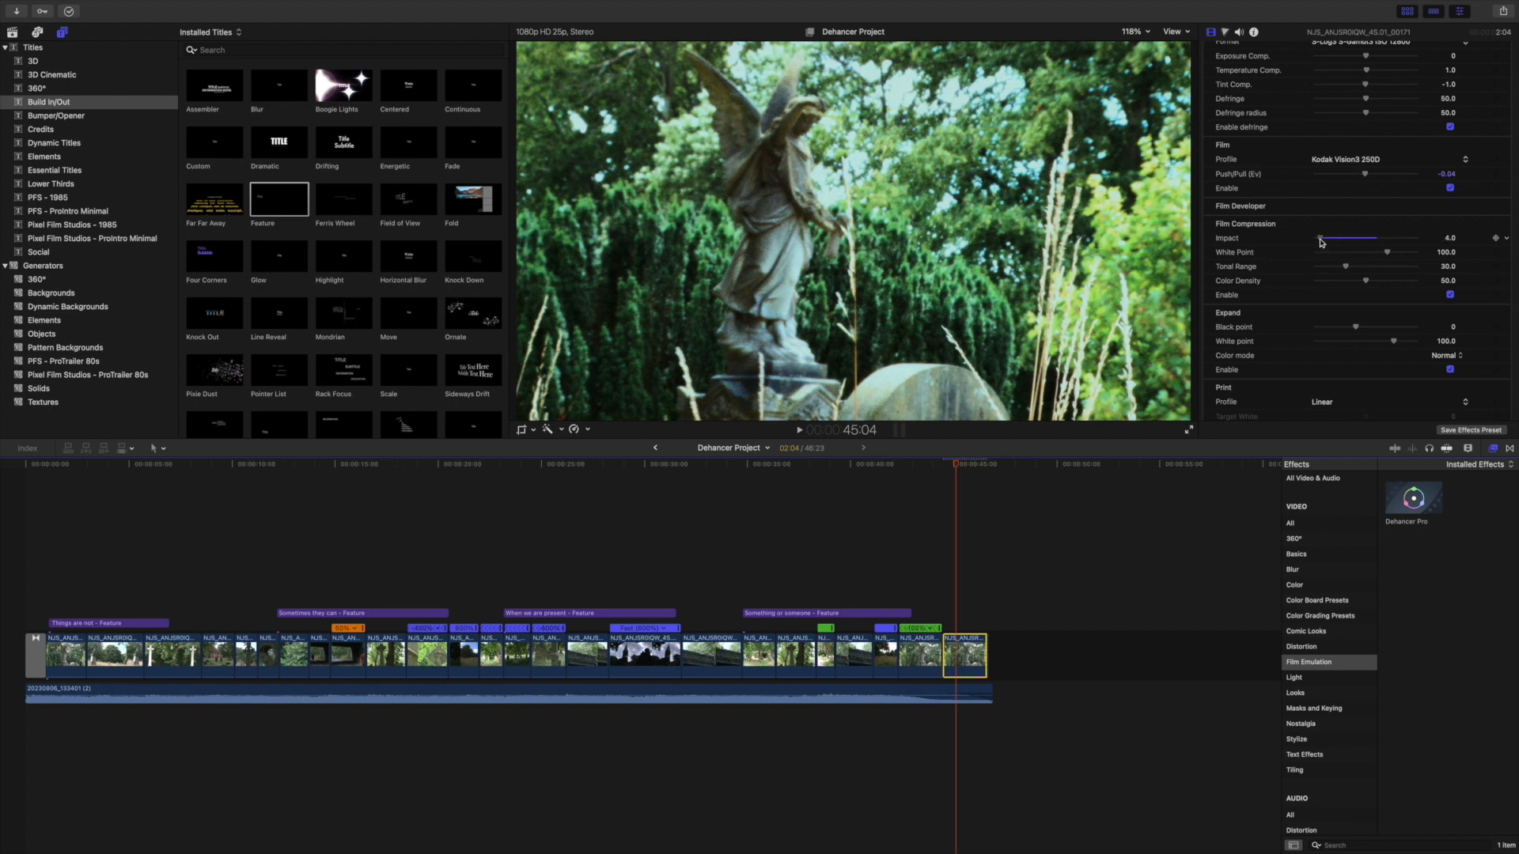
left_click_drag(1323, 242, 1375, 246)
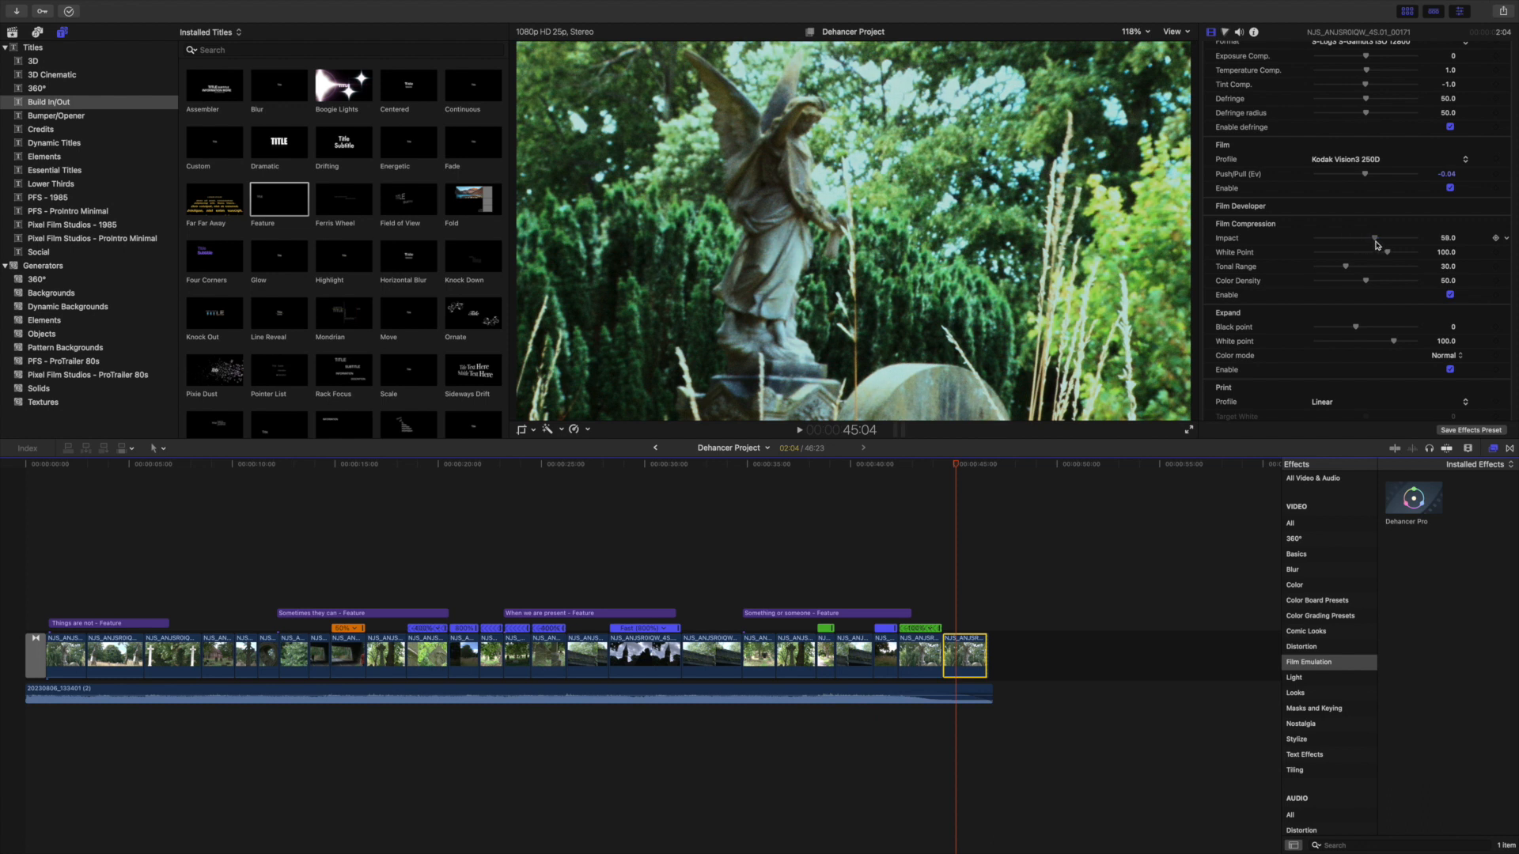
left_click_drag(1387, 255, 1422, 260)
left_click_drag(1347, 270, 1374, 286)
scroll(1333, 278, "down", 4)
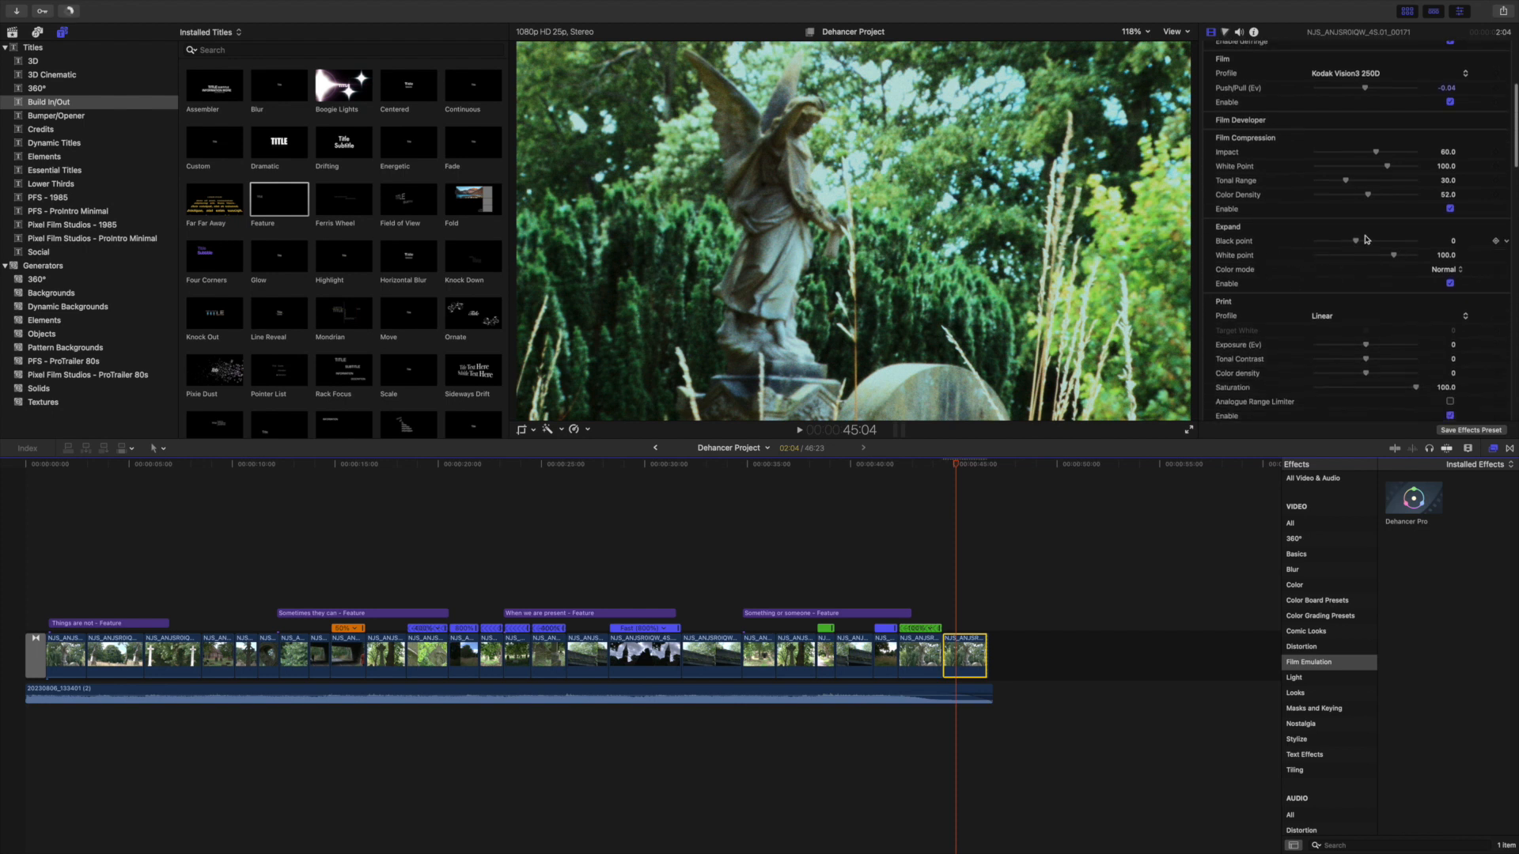
mouse_move(1355, 244)
left_mouse_down()
mouse_move(1330, 252)
mouse_move(1393, 249)
mouse_move(1360, 248)
left_mouse_up()
Try the Fujifilm 3513 print profile, and settle on Kodak 2383 Print Film with target white -0.02 and exposure 0.05.
scroll(1337, 269, "down", 5)
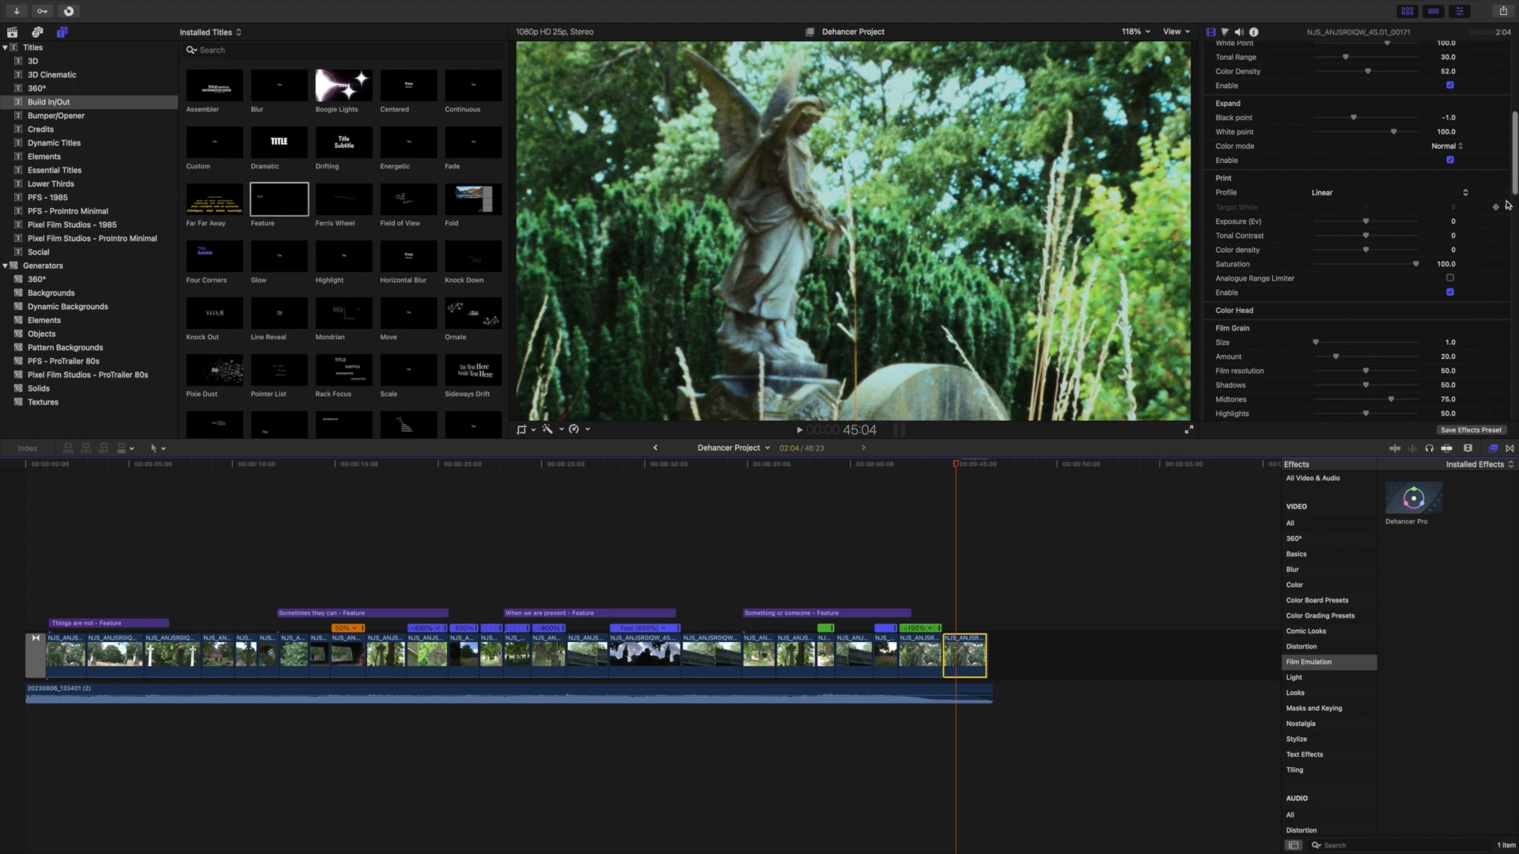
left_click(1464, 193)
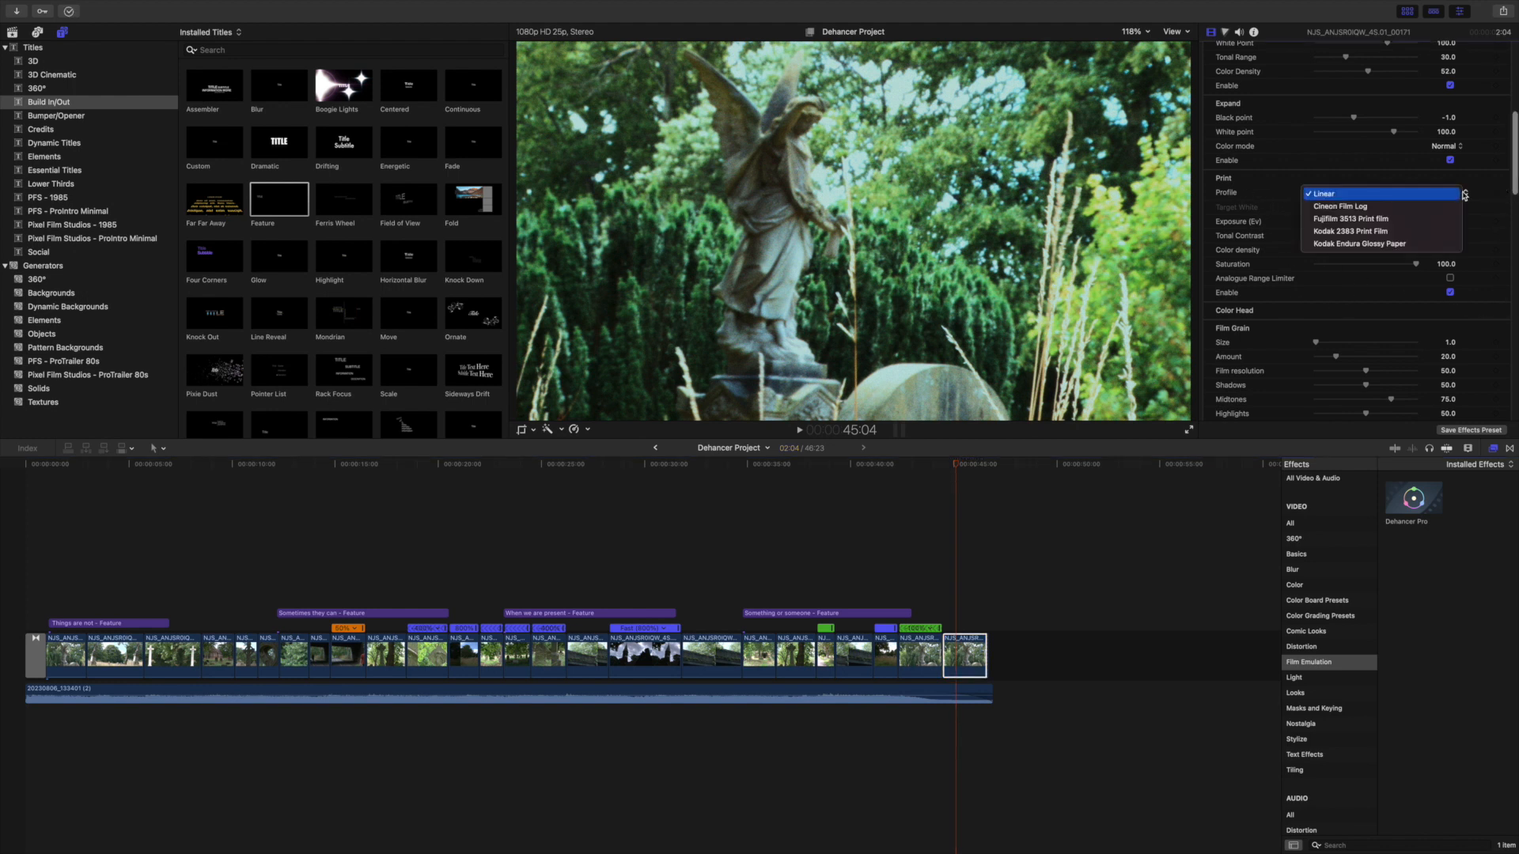
left_click(1367, 219)
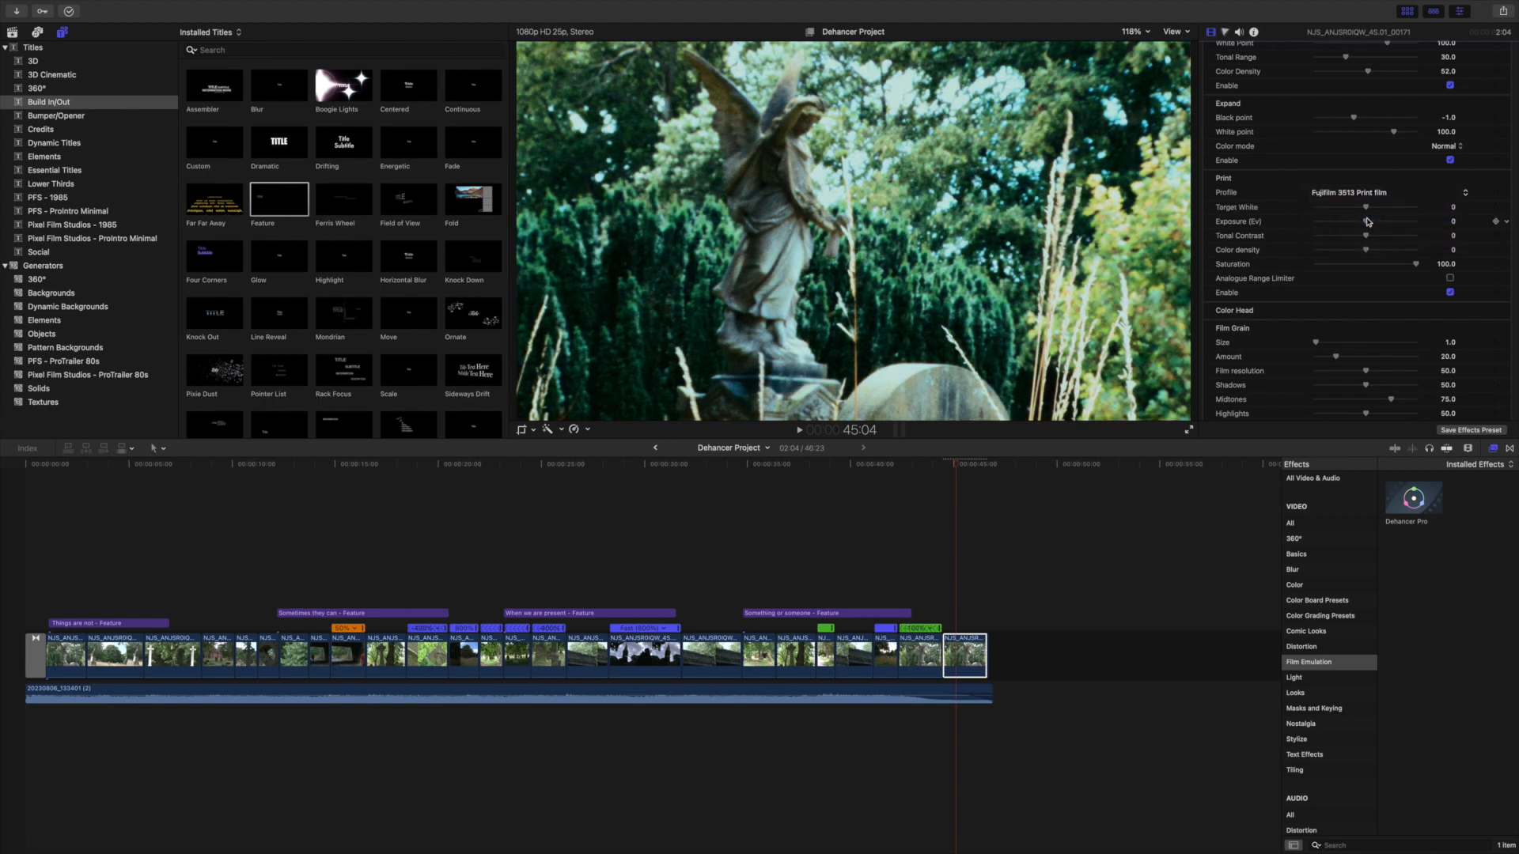
left_click(1402, 194)
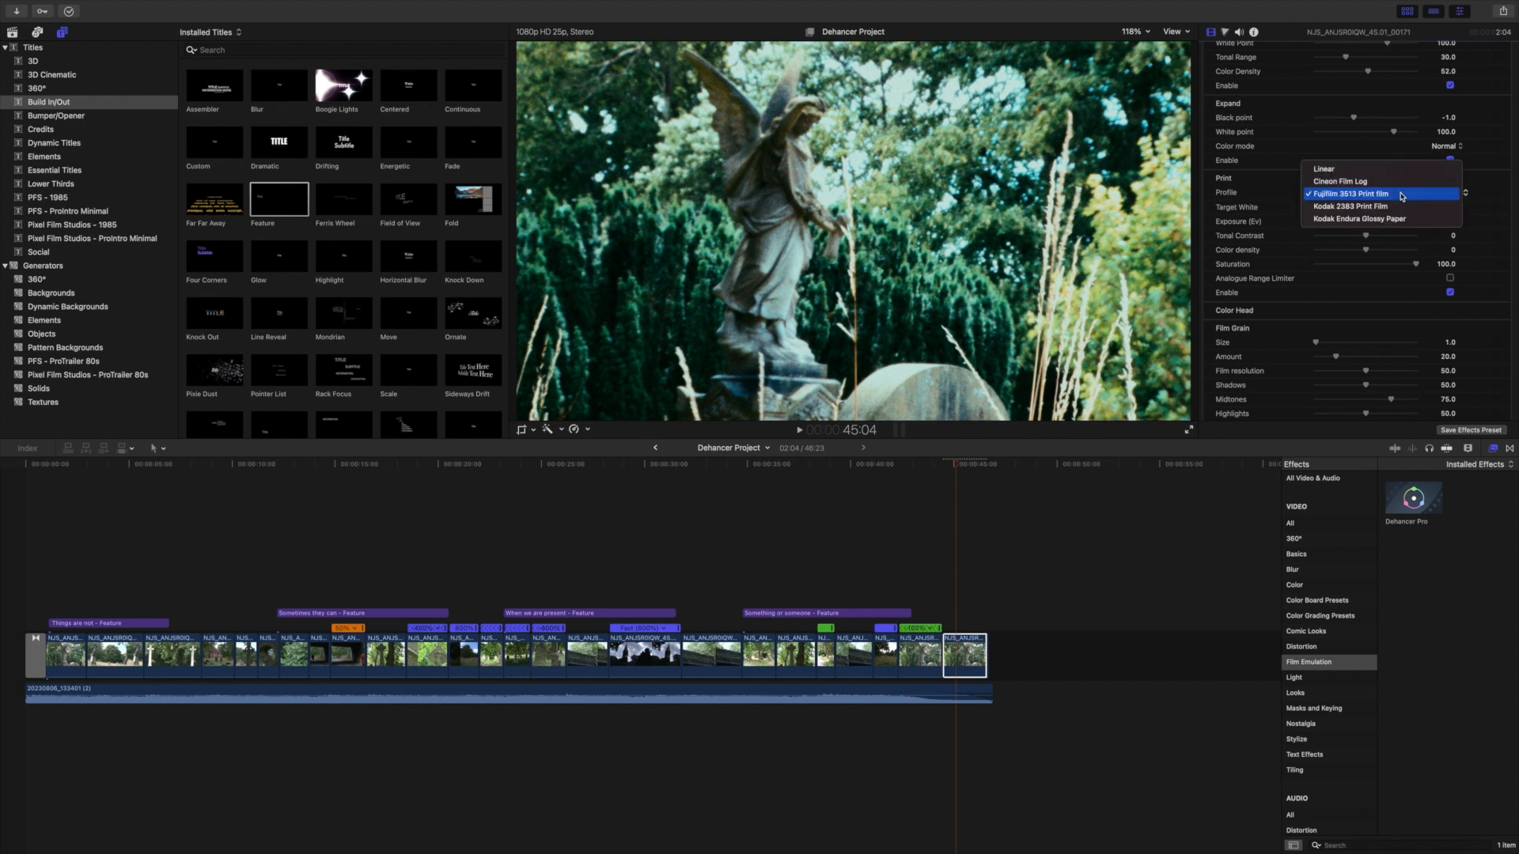
left_click(1382, 206)
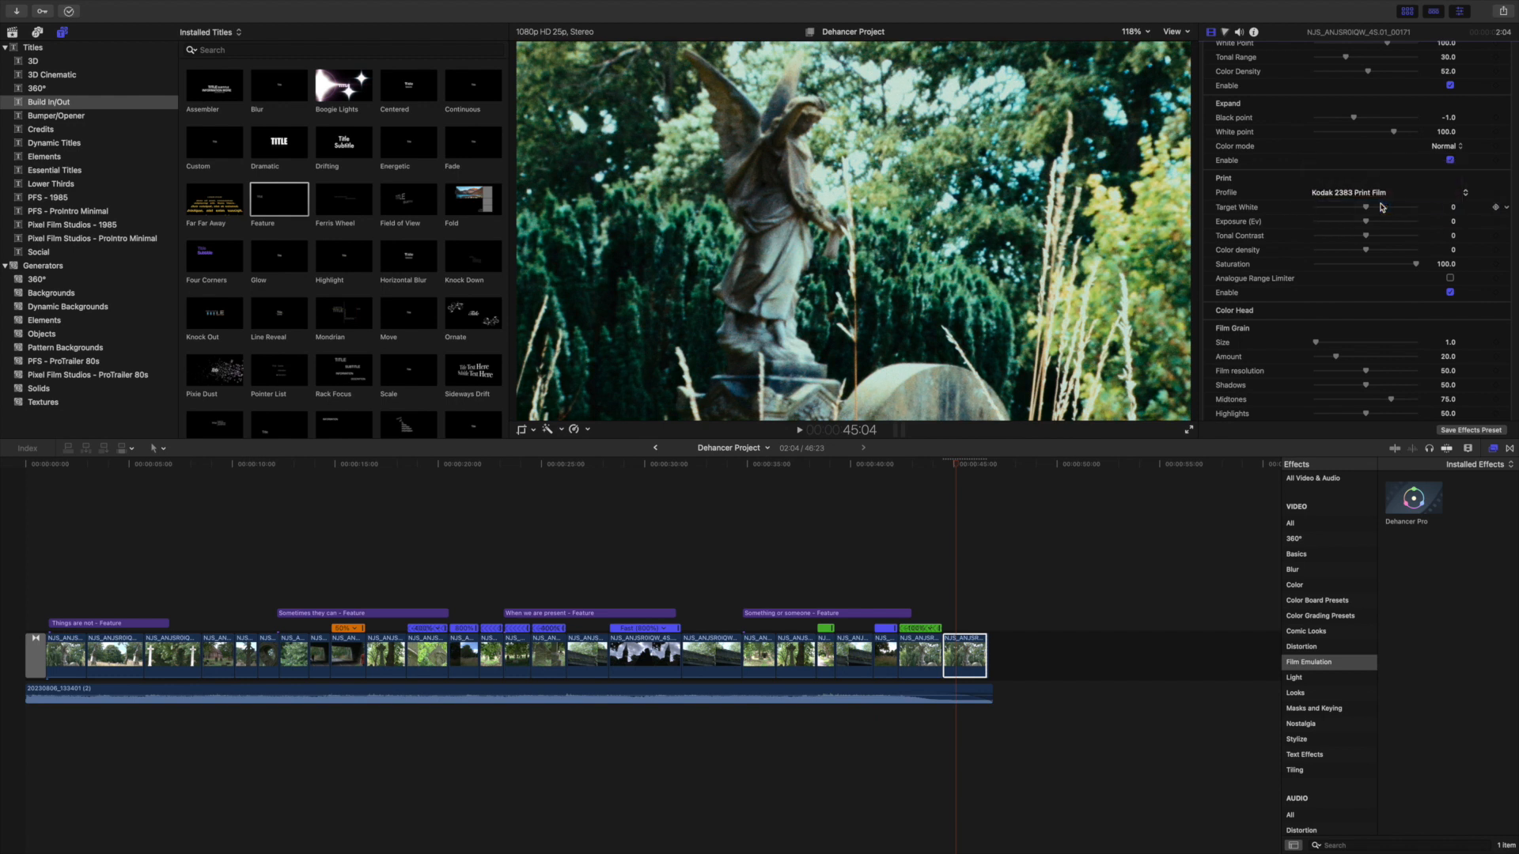
mouse_move(1369, 212)
left_mouse_down()
mouse_move(1324, 212)
mouse_move(1423, 212)
mouse_move(1338, 223)
mouse_move(1389, 224)
mouse_move(1368, 228)
left_mouse_up()
Compare the last clip at 45:05 with the Dehancer Pro effect off and on.
scroll(1377, 284, "down", 5)
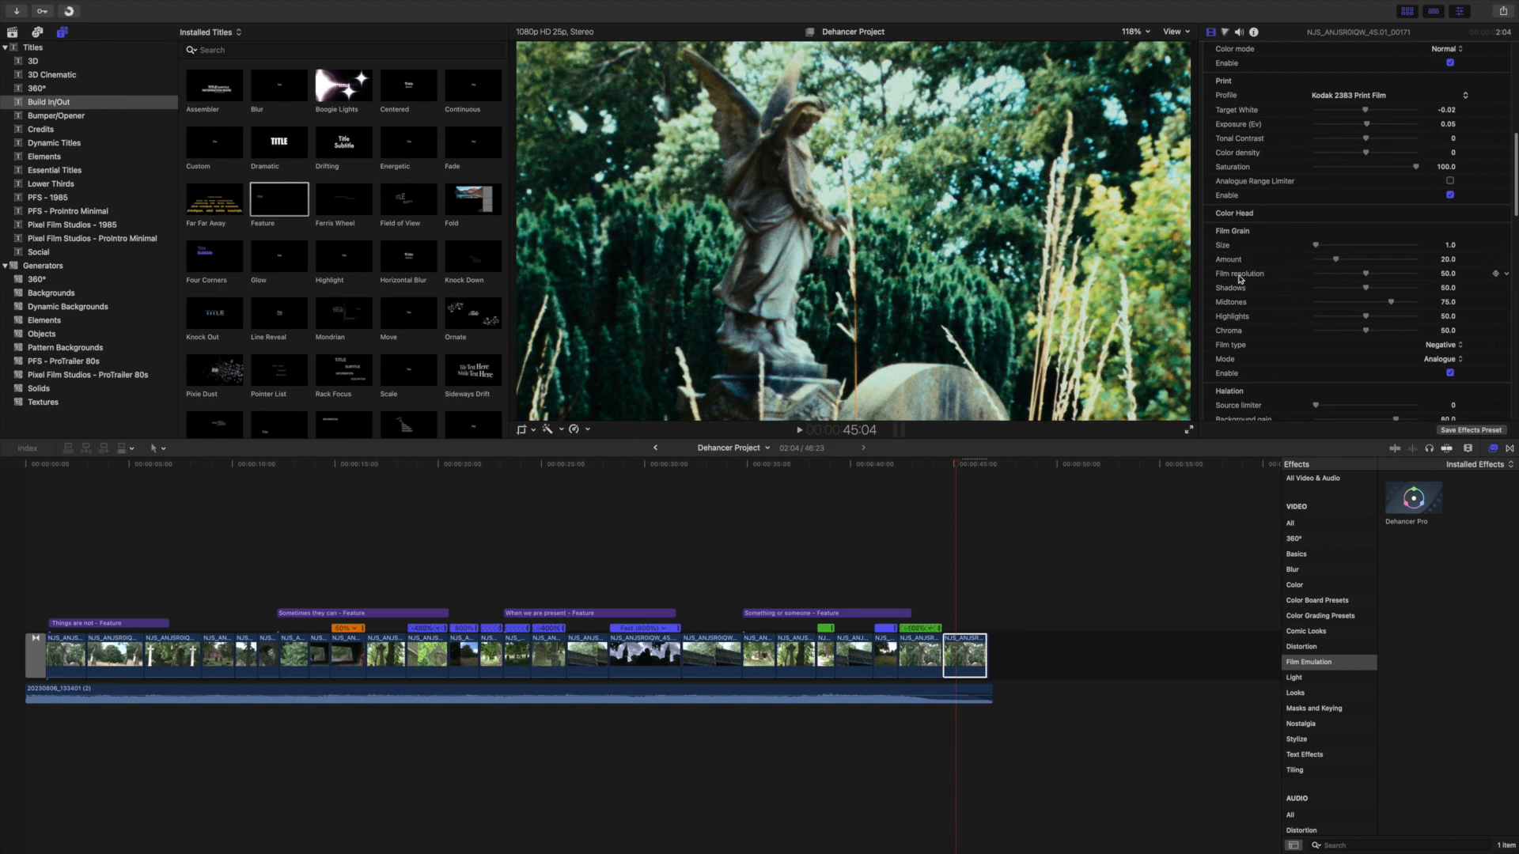
left_click(958, 468)
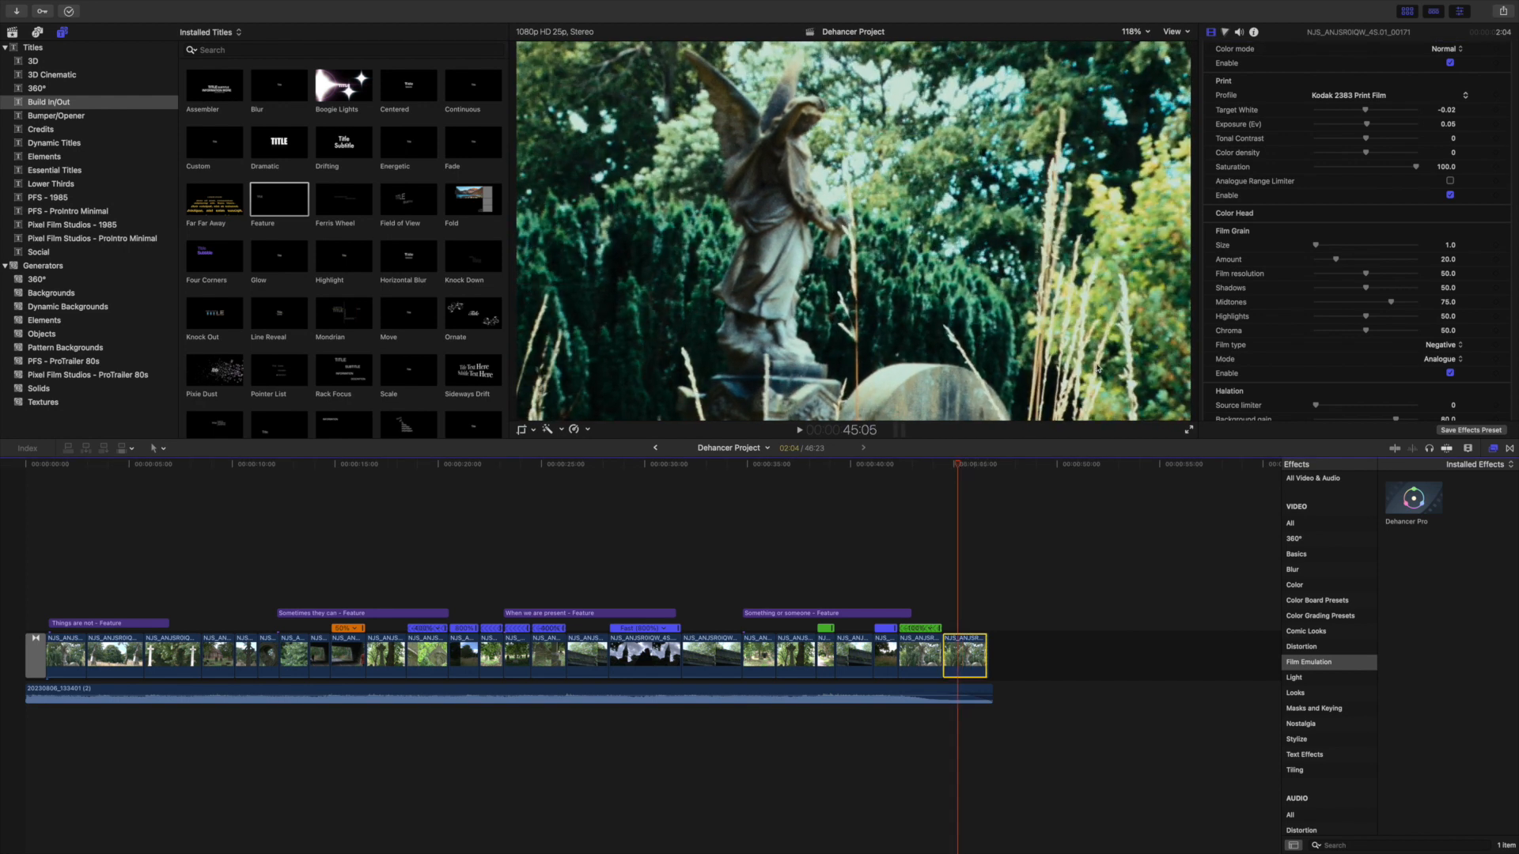
scroll(1298, 191, "up", 10)
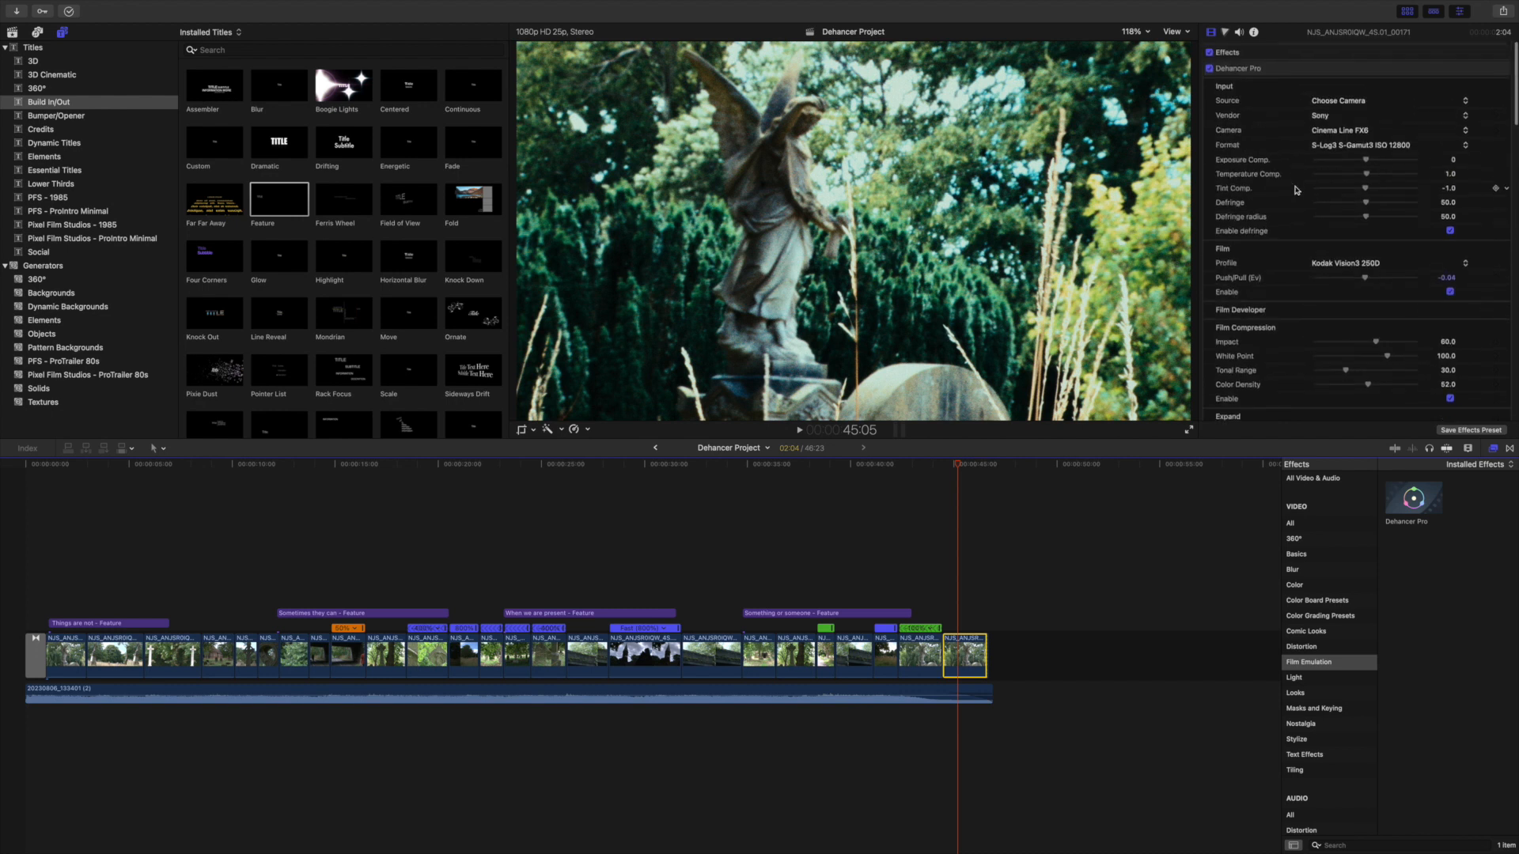
left_click(1210, 69)
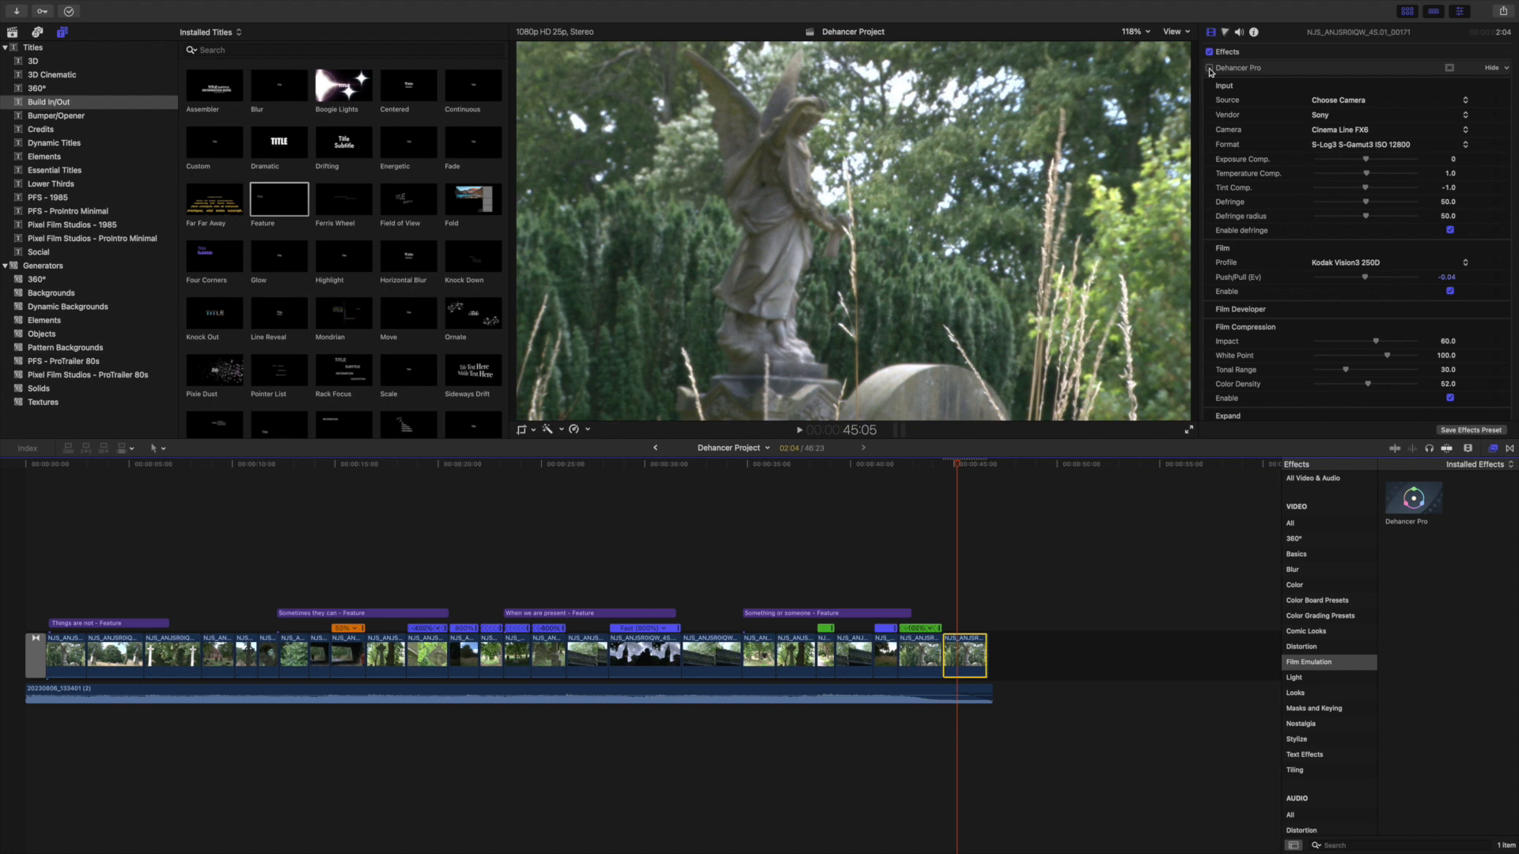
left_click(1209, 69)
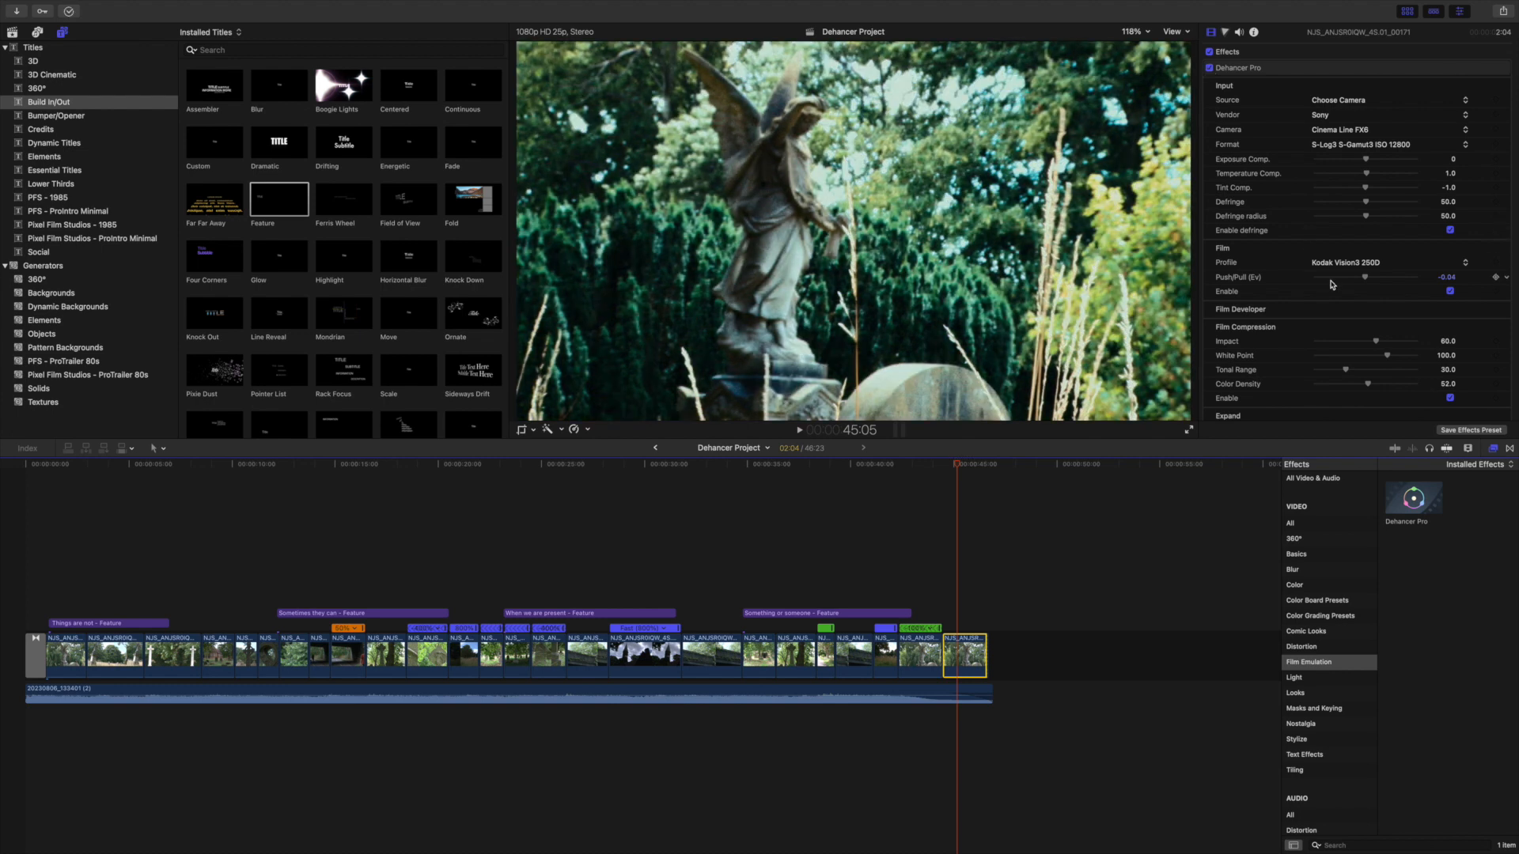
Try film grain size 8 with amount 50 on another frame, and settle on size 5 with amount 20.
scroll(1333, 285, "down", 5)
scroll(1331, 283, "down", 6)
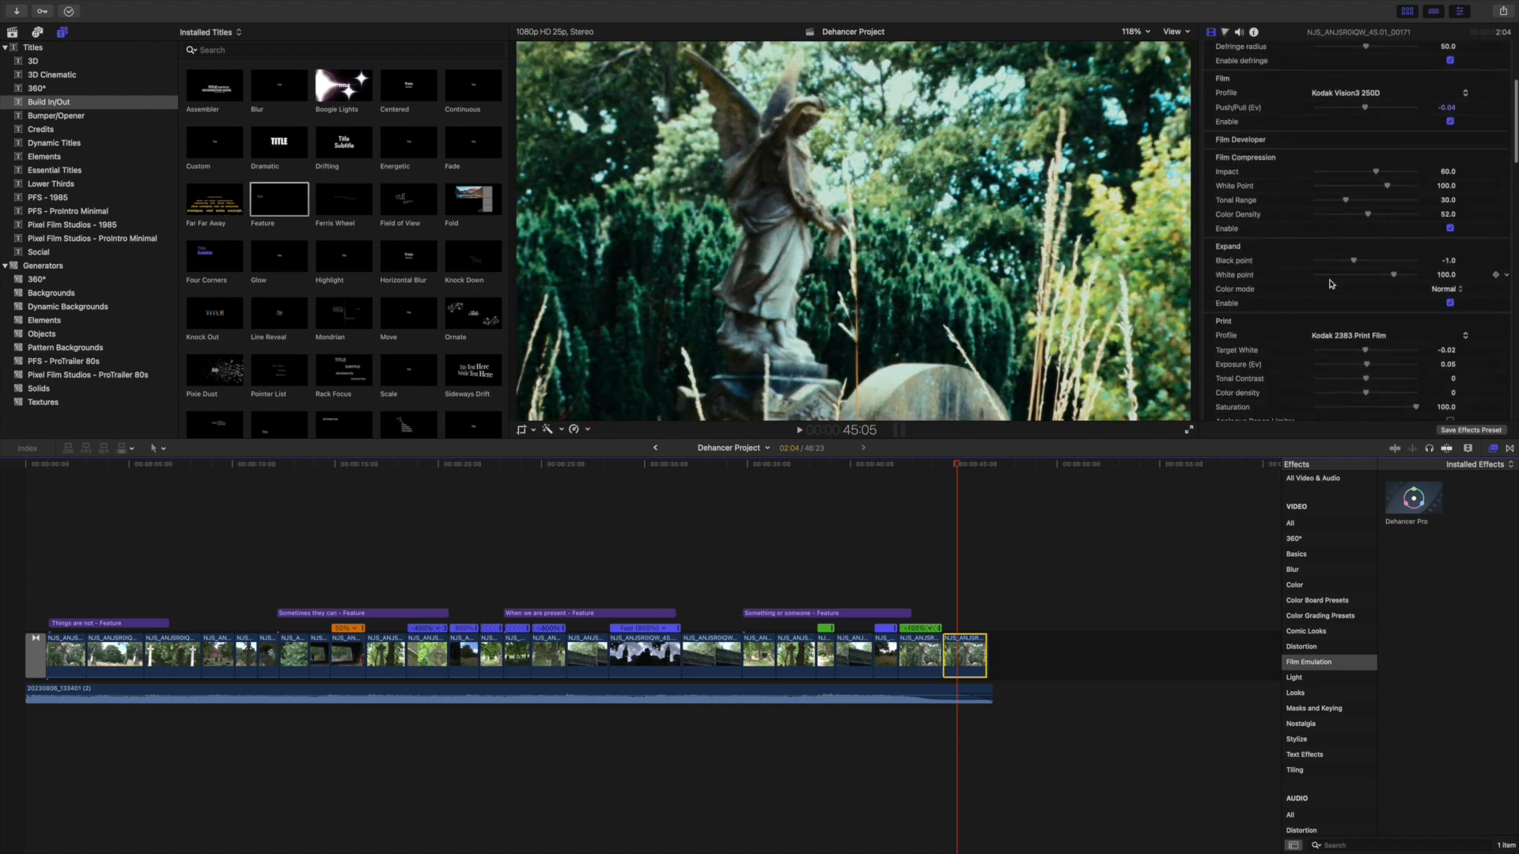
scroll(1332, 283, "down", 1)
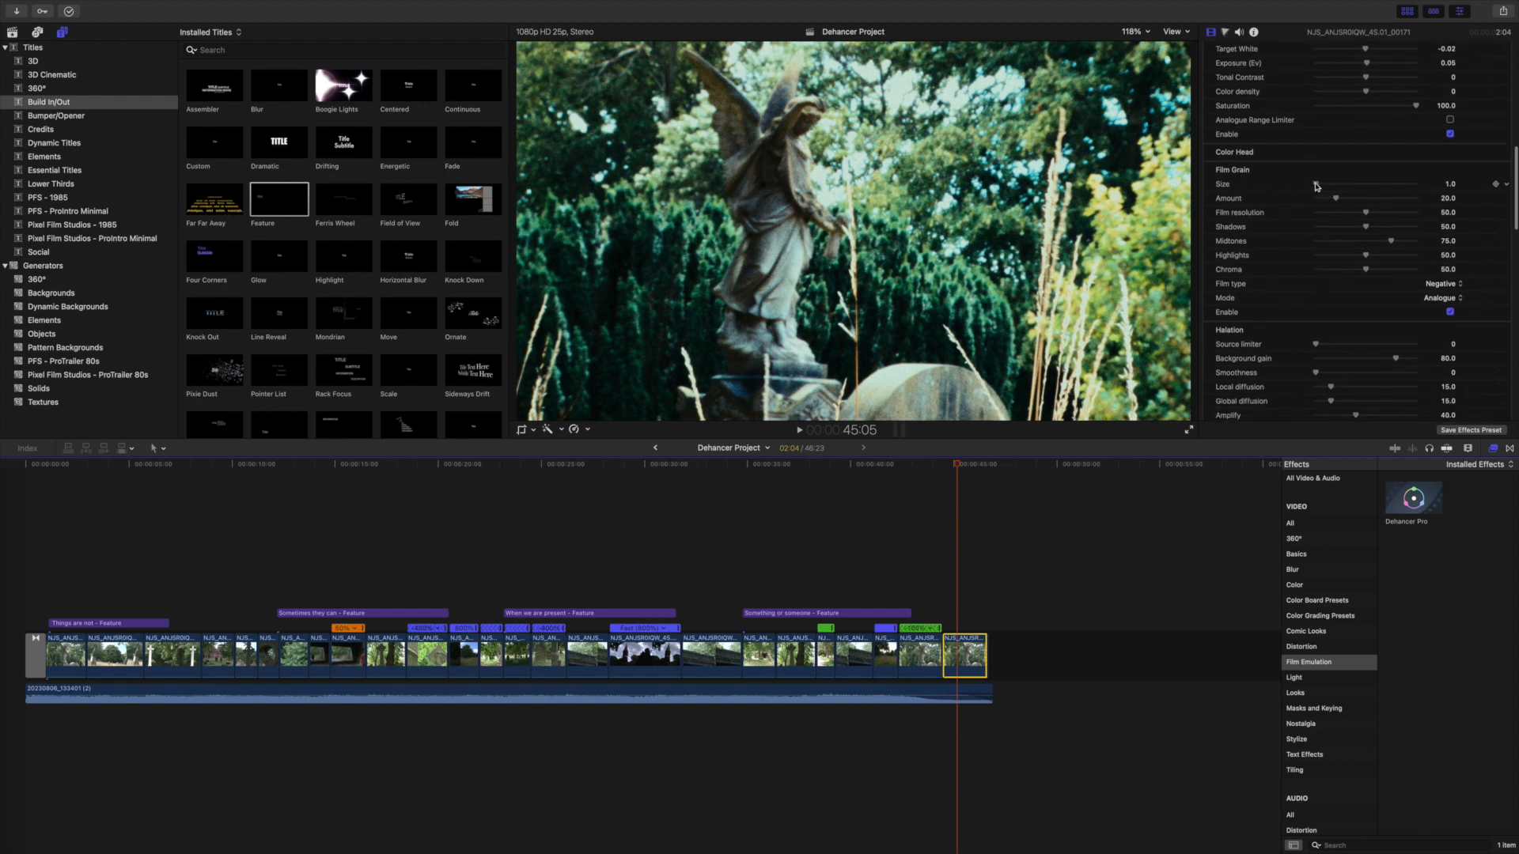
left_click_drag(1319, 187, 1380, 186)
left_click_drag(1340, 201, 1367, 201)
left_click_drag(956, 469, 976, 469)
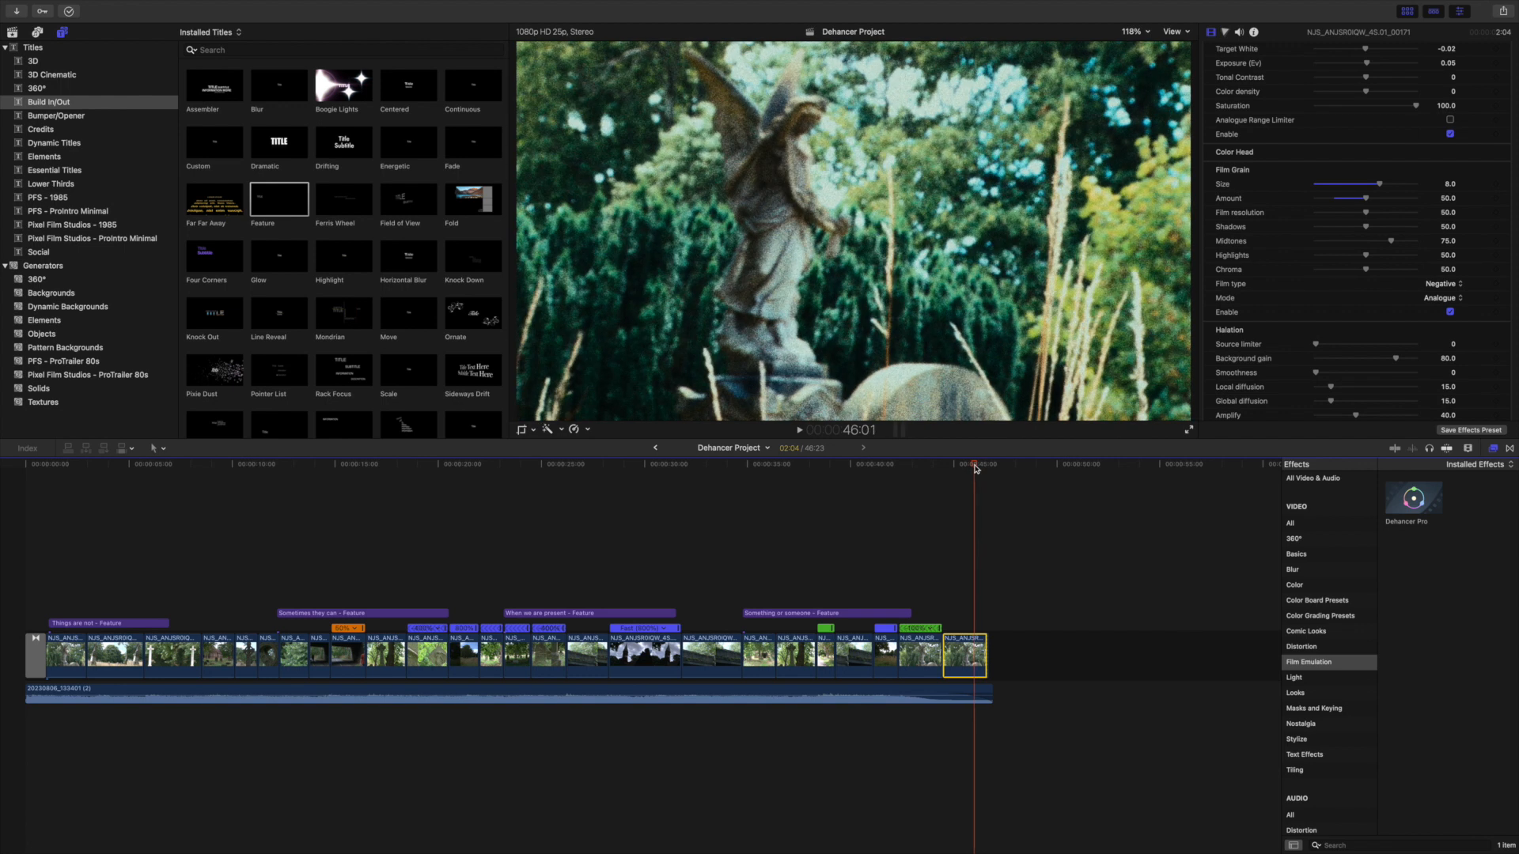
left_click_drag(1365, 197, 1336, 204)
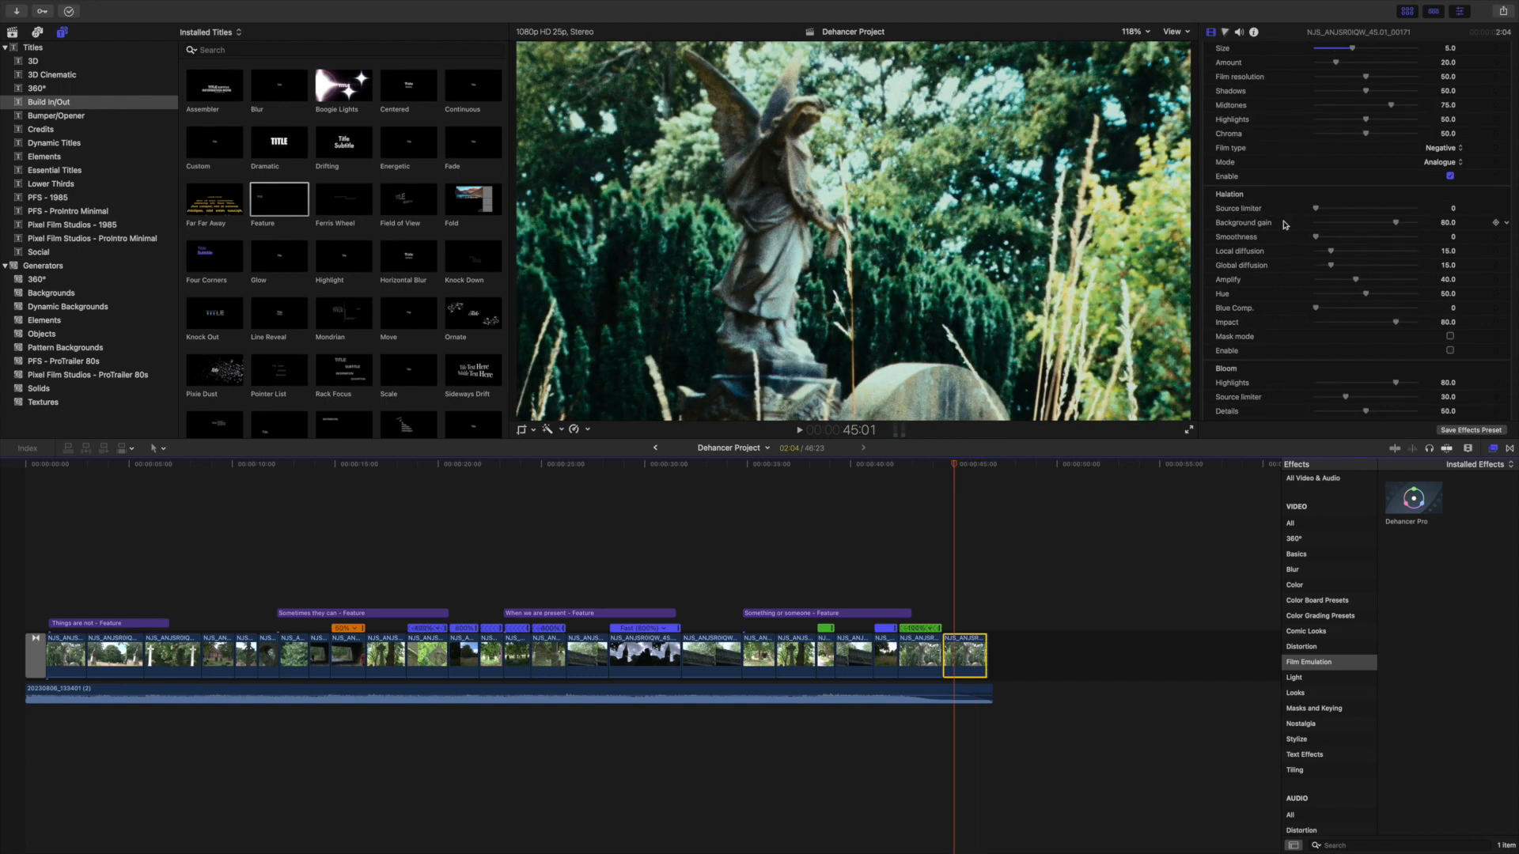
Enable Halation with background gain 86, local diffusion 14, global diffusion 17, amplify 43, hue 49 and impact 78.
left_click(1451, 350)
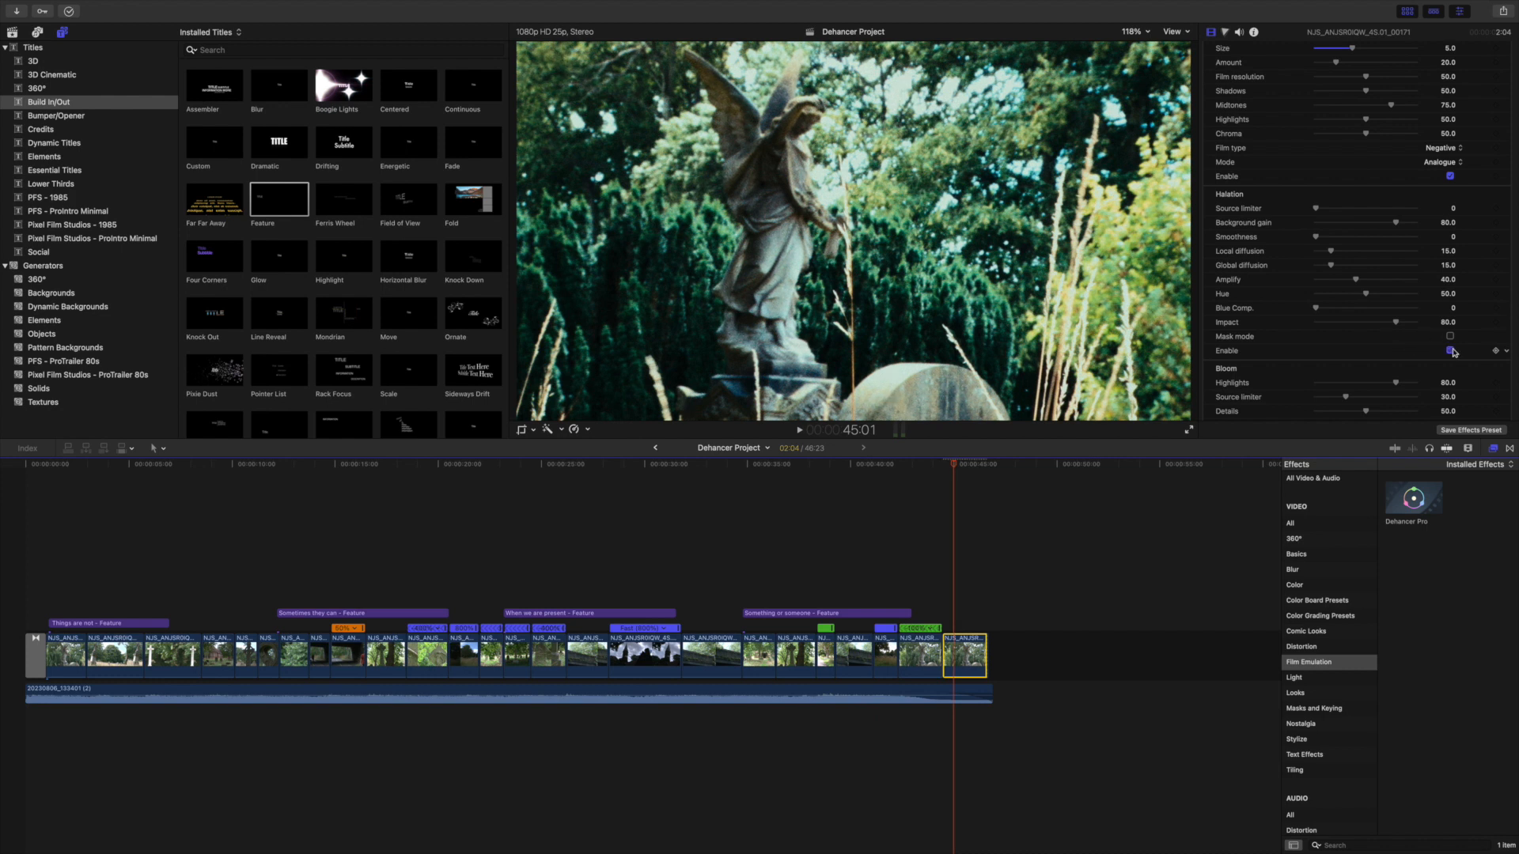
left_click_drag(1397, 225, 1402, 222)
mouse_move(1332, 253)
left_mouse_down()
mouse_move(1396, 253)
mouse_move(1305, 256)
mouse_move(1420, 260)
mouse_move(1331, 262)
left_mouse_up()
left_click_drag(1334, 269, 1394, 251)
Enable Bloom with highlights 78, source limiter 33, details 61 and diffusion 91, keeping save lights, saturation and impact at 100.
scroll(1381, 257, "down", 3)
left_click_drag(1346, 265, 1409, 296)
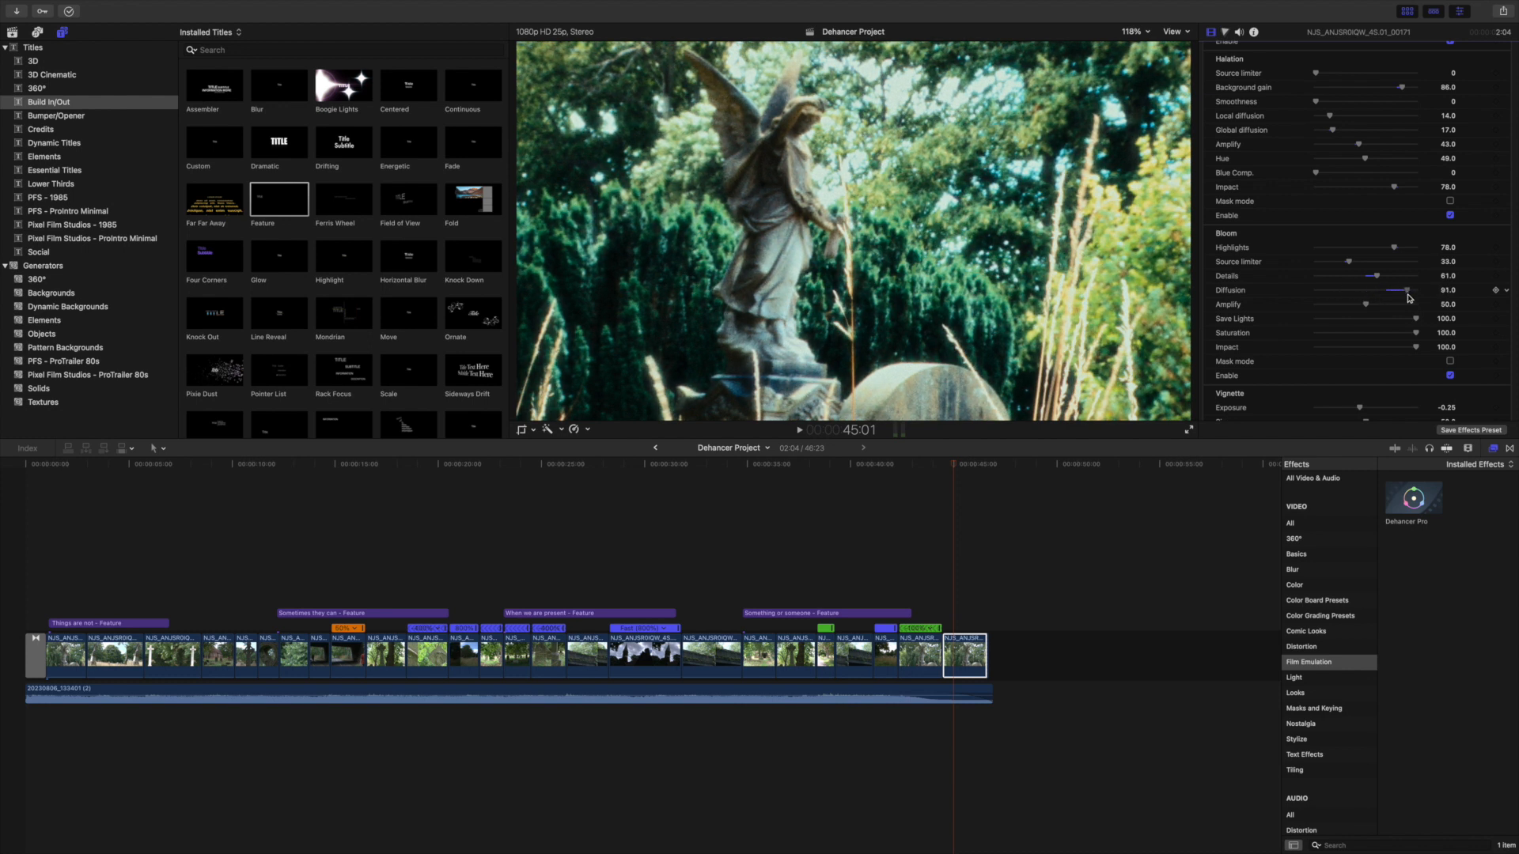
mouse_move(1416, 320)
left_mouse_down()
mouse_move(1325, 322)
mouse_move(1416, 320)
mouse_move(1337, 334)
mouse_move(1435, 339)
left_mouse_up()
Enable the vignette and set its exposure to -0.13.
scroll(1353, 345, "down", 3)
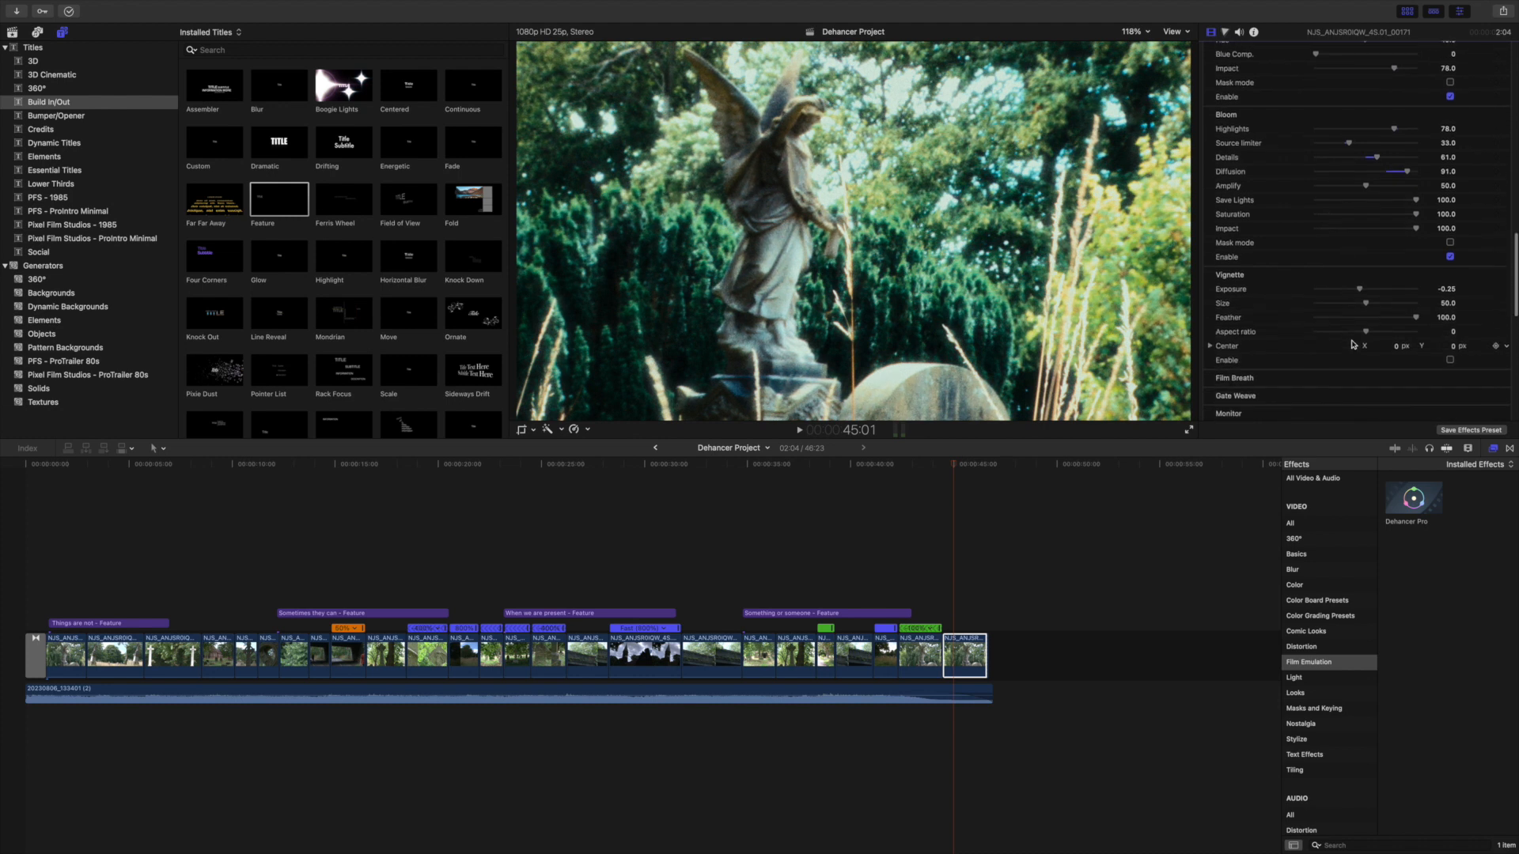
left_click(1450, 354)
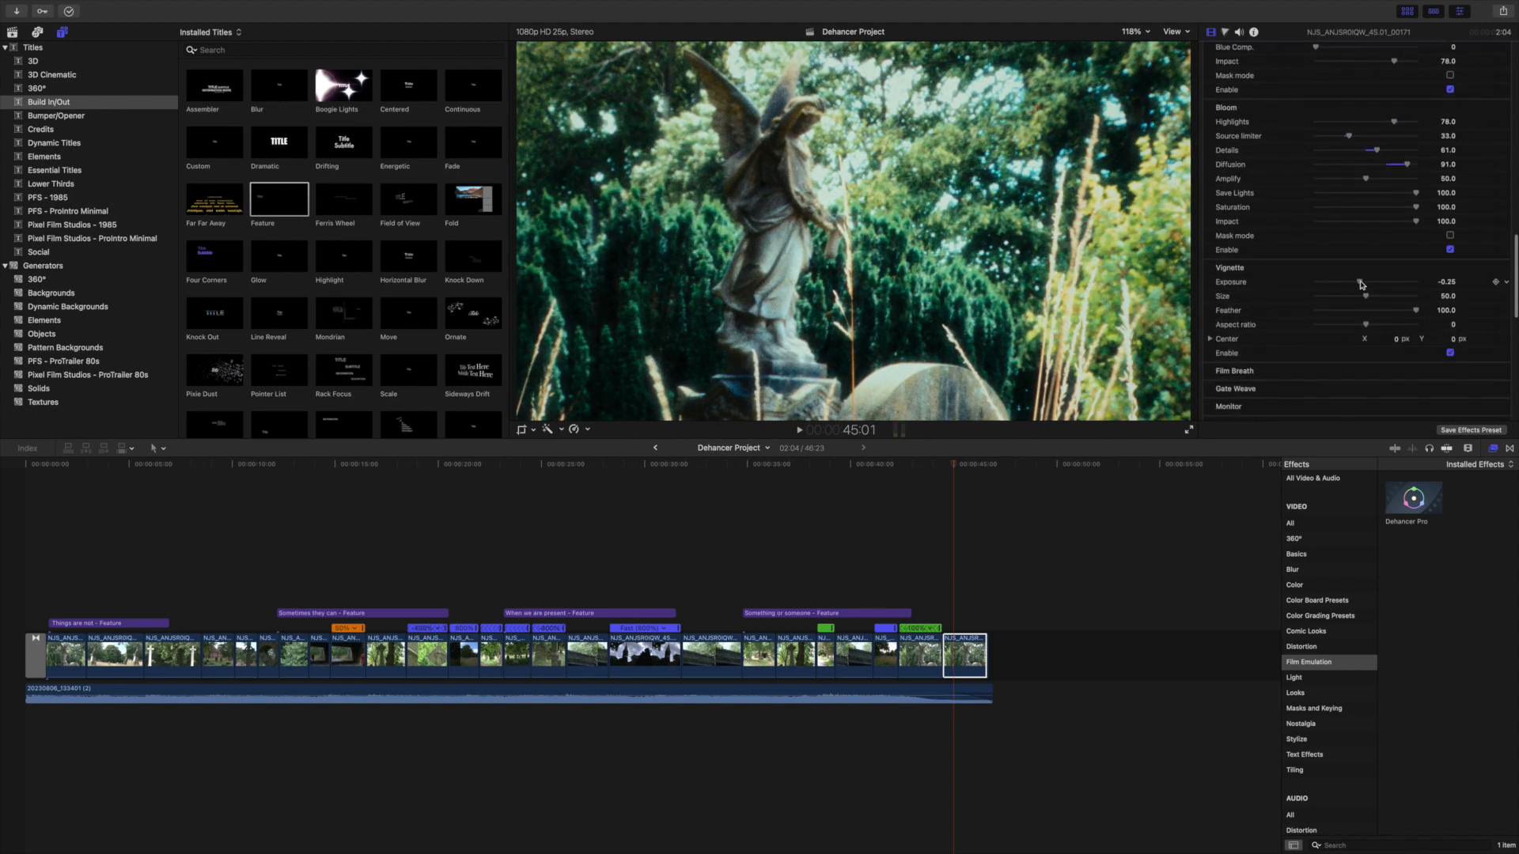
mouse_move(1360, 284)
left_mouse_down()
mouse_move(1315, 286)
mouse_move(1402, 290)
mouse_move(1367, 289)
left_mouse_up()
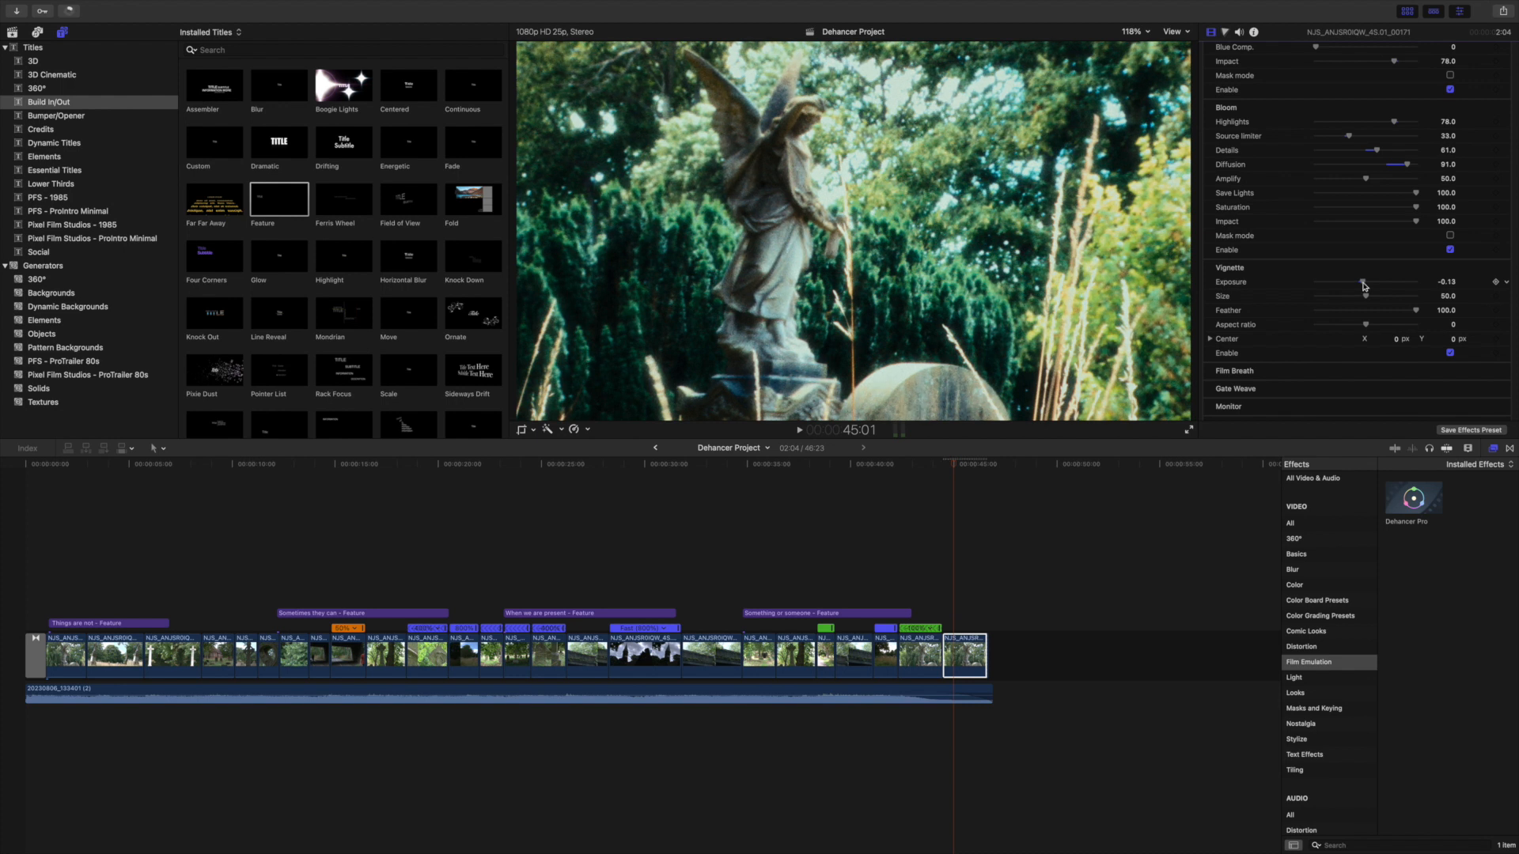
scroll(1351, 318, "down", 3)
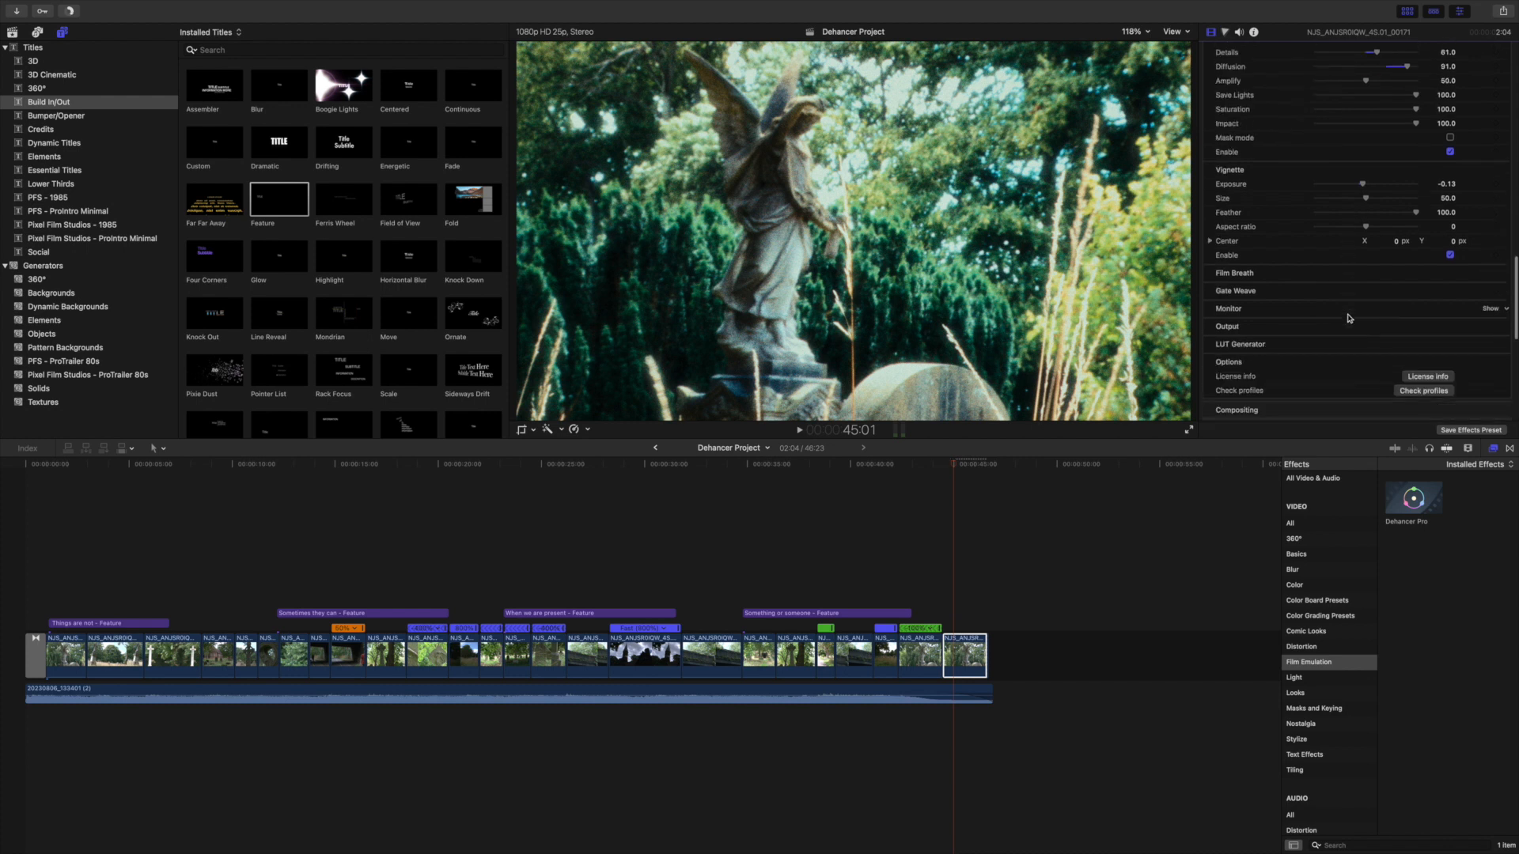
scroll(1347, 306, "down", 2)
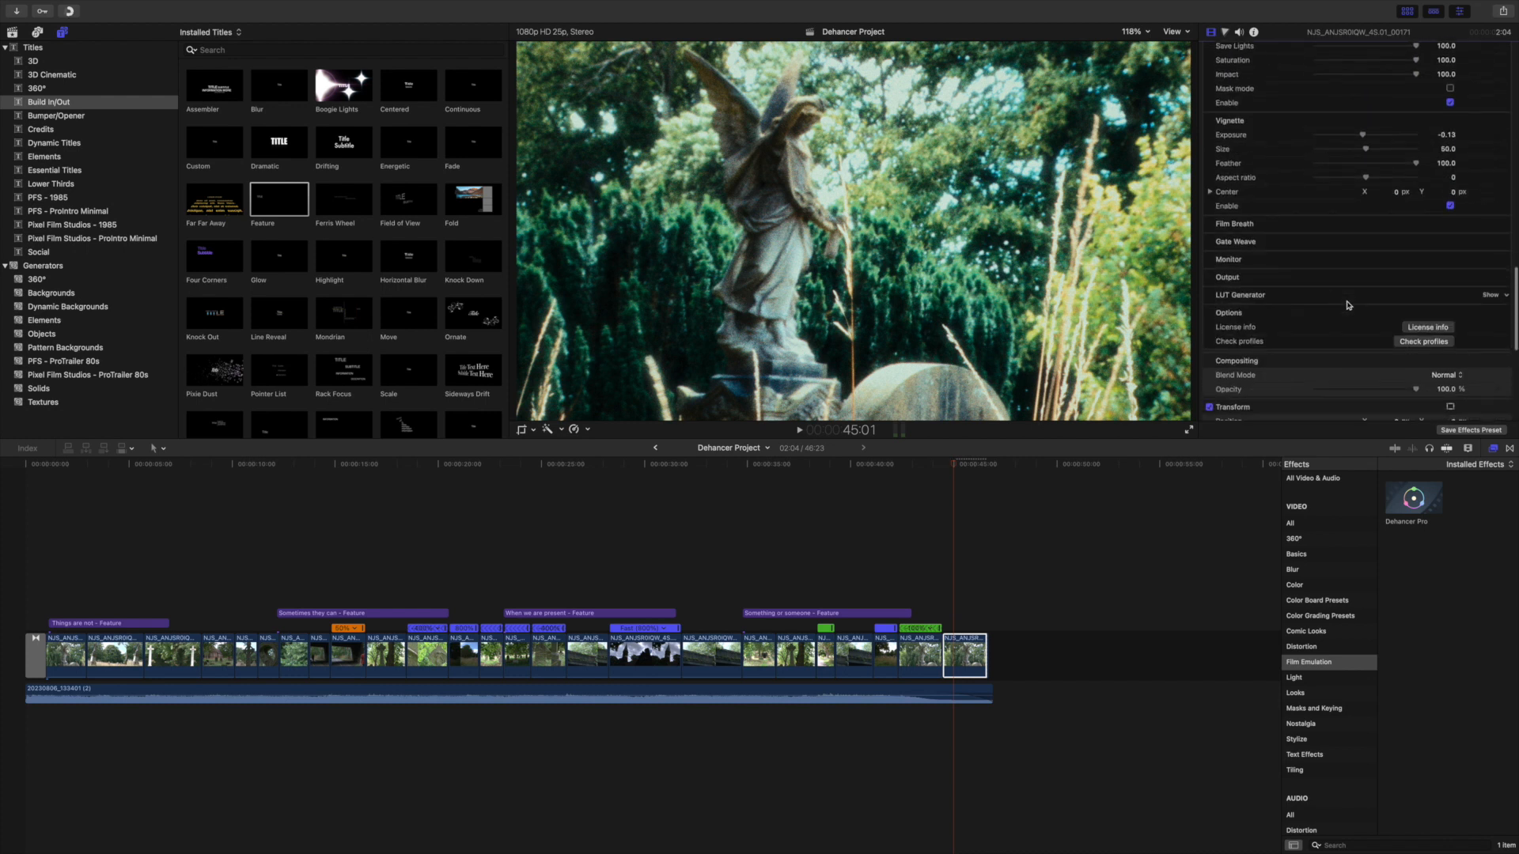
scroll(1348, 304, "up", 2)
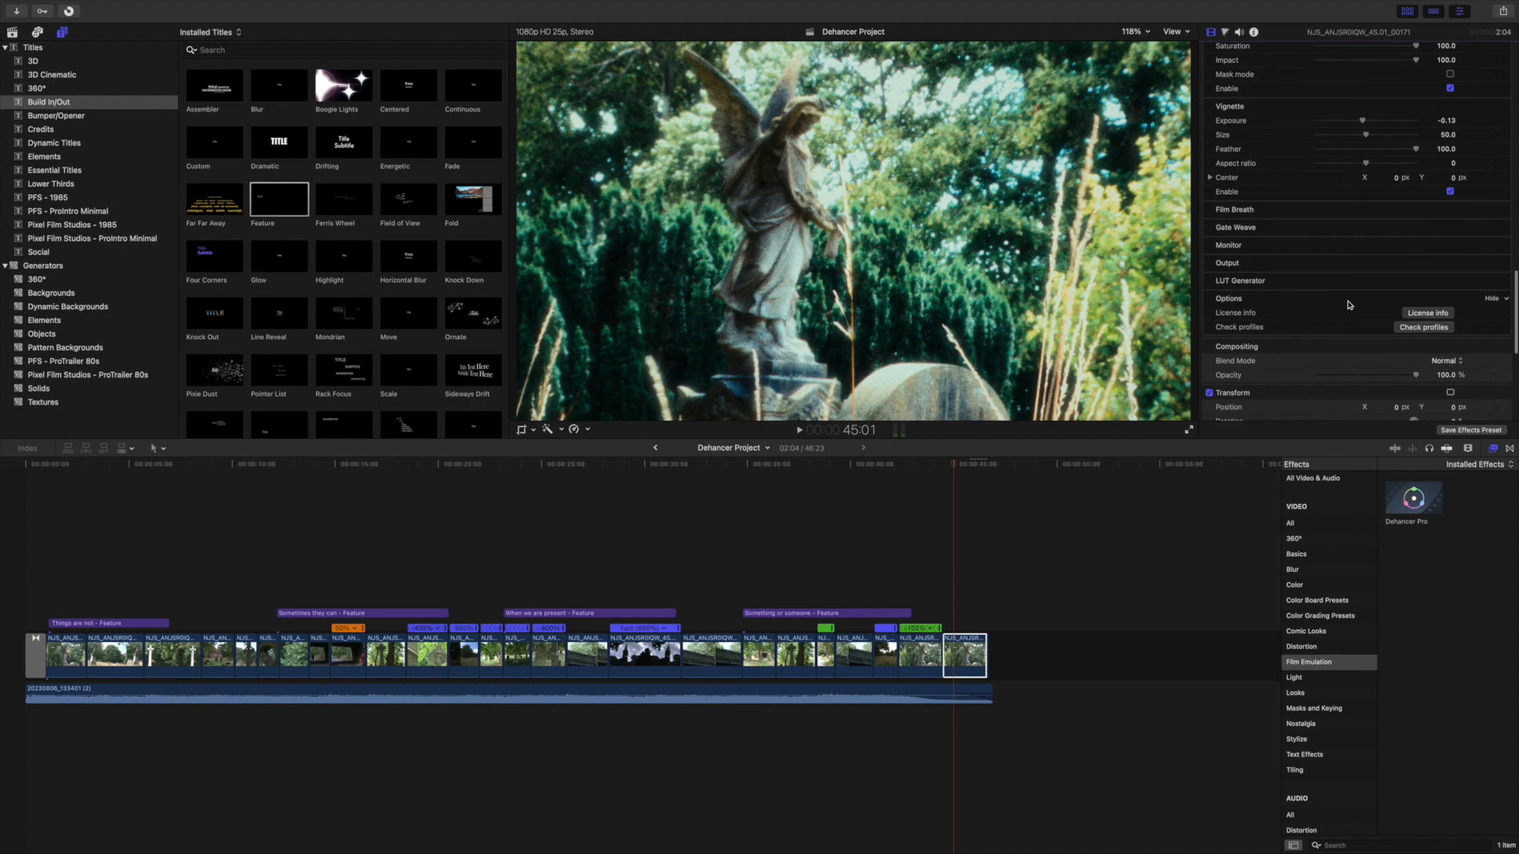
scroll(1348, 305, "up", 3)
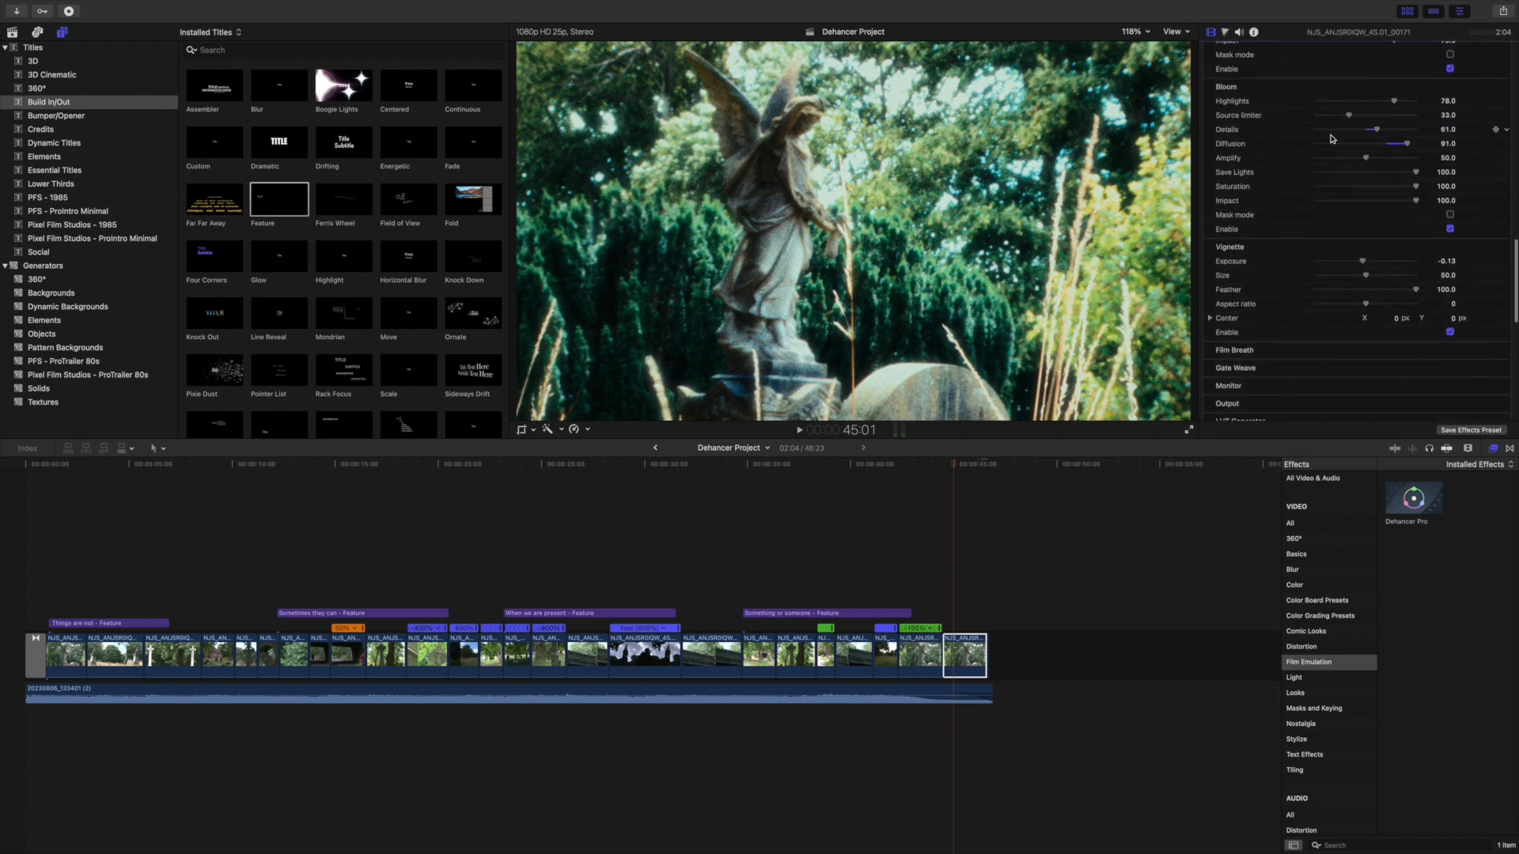
scroll(1295, 273, "down", 3)
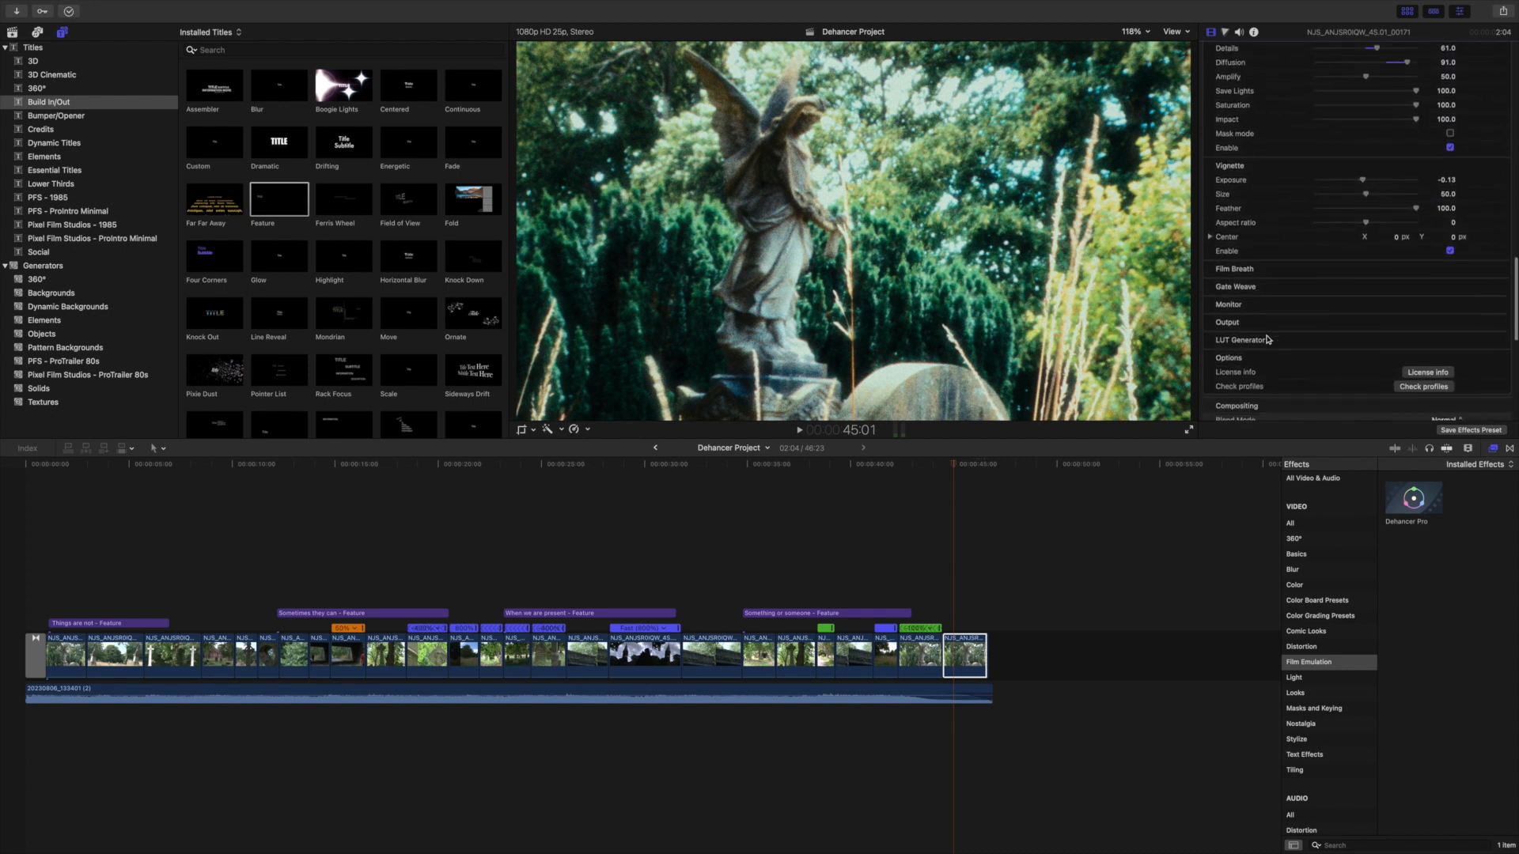